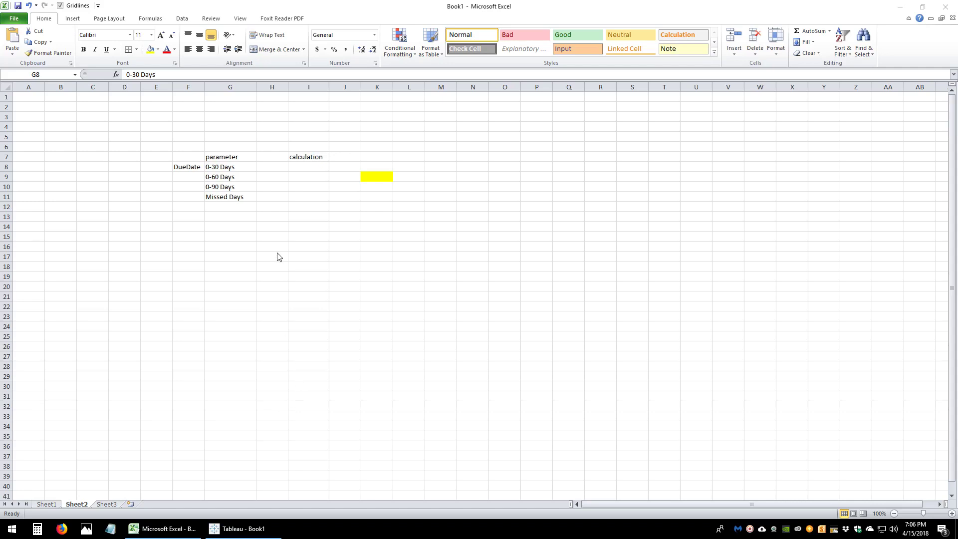
Step: Examine the due-date parameter options (0-30, 0-60, 0-90 and Missed Days) and the matching calculation column on Sheet2
click(238, 167)
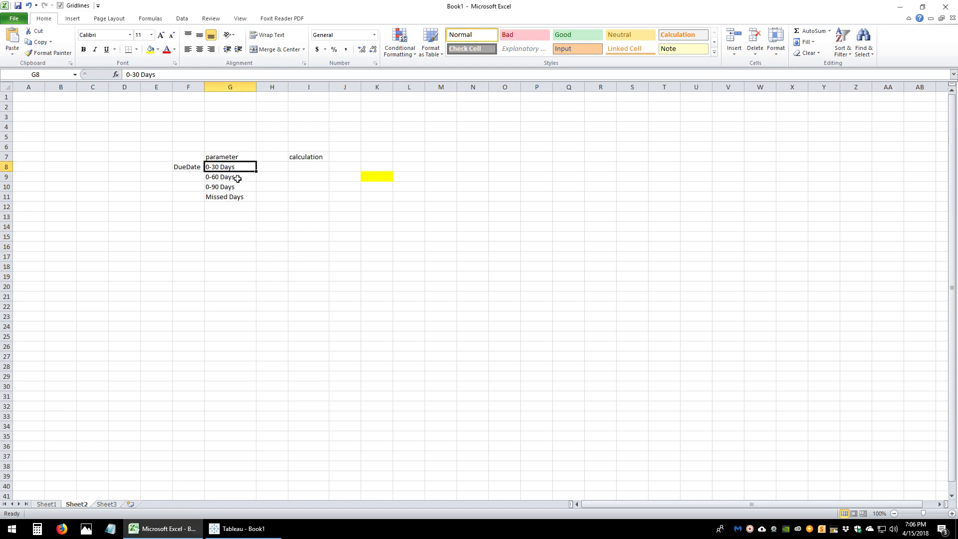
click(237, 178)
click(236, 188)
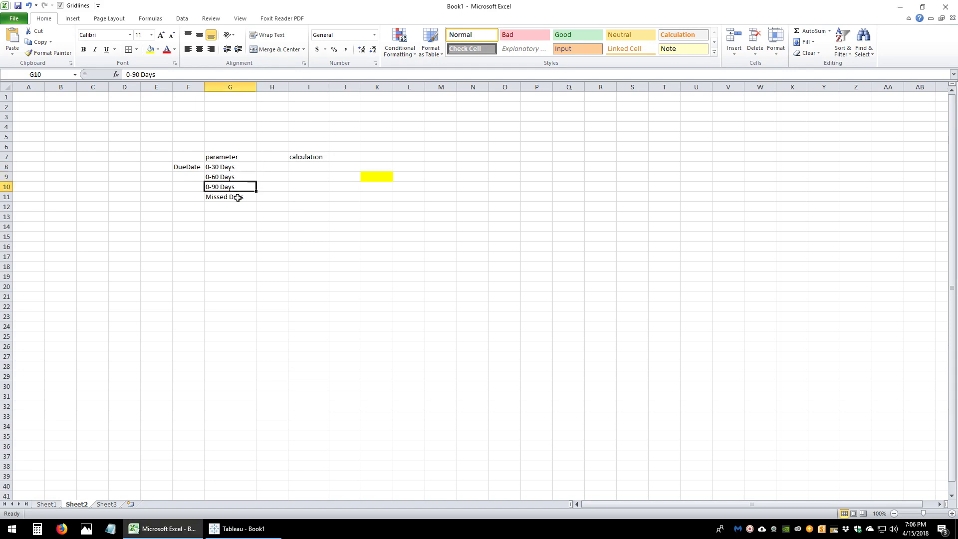
click(239, 198)
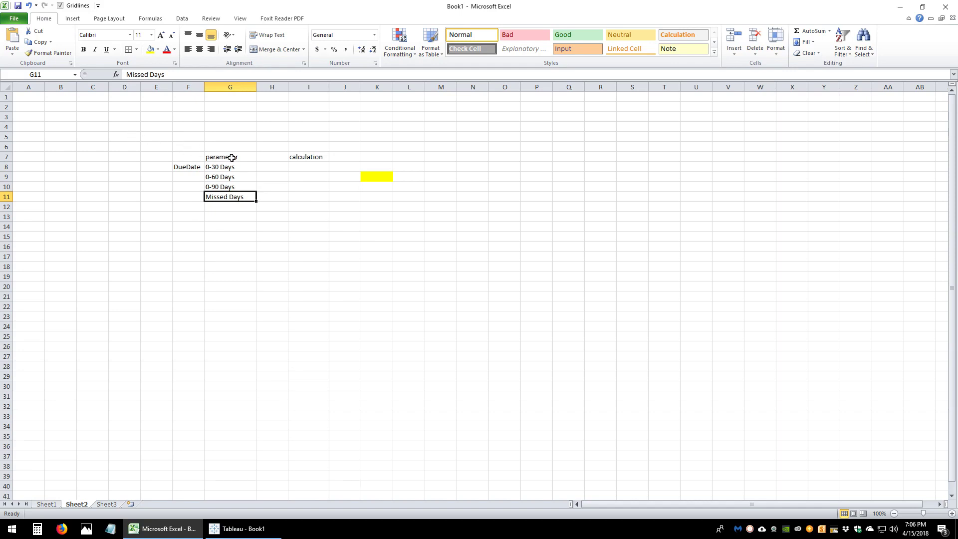
drag(237, 168, 238, 196)
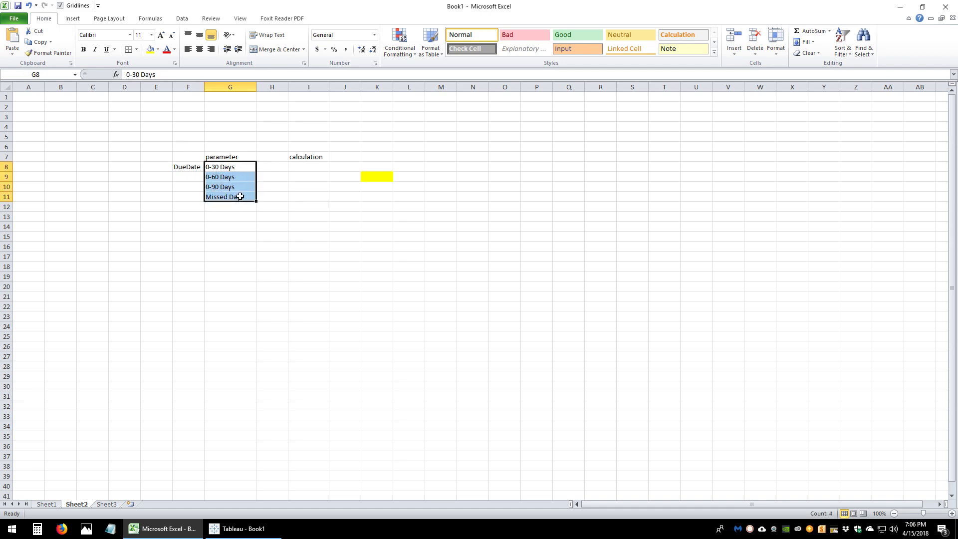
click(300, 169)
click(299, 176)
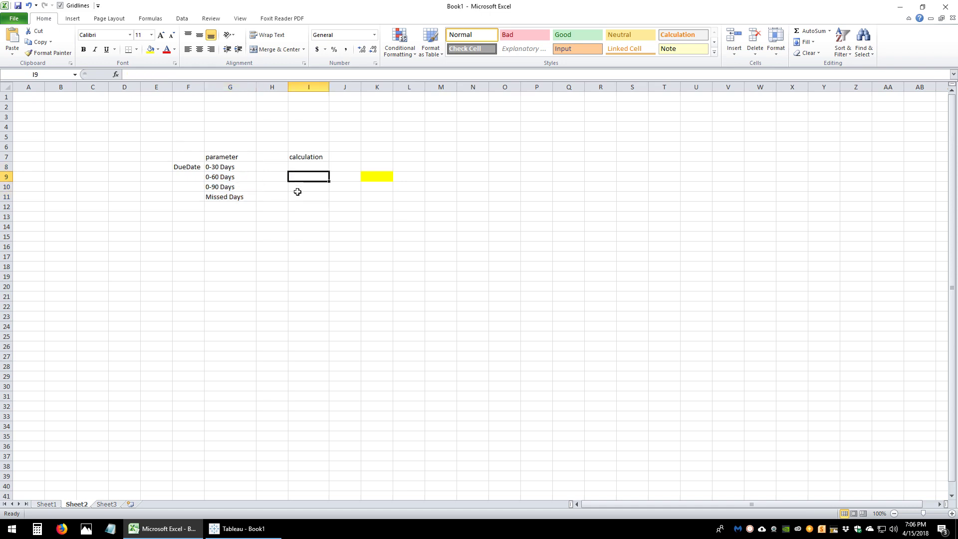
click(296, 197)
mouse_move(299, 167)
mouse_down()
mouse_move(236, 166)
mouse_move(230, 177)
mouse_move(300, 177)
mouse_up()
drag(230, 167, 299, 164)
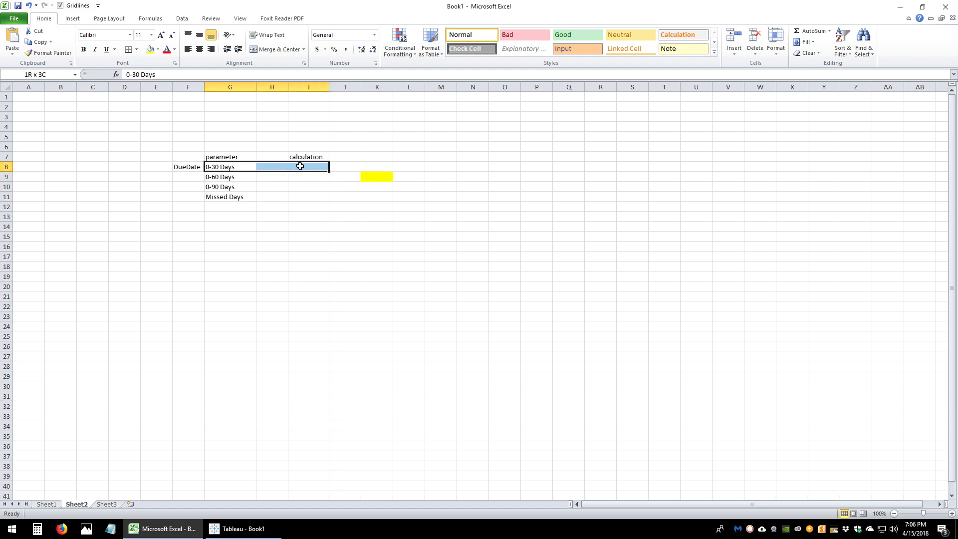
click(299, 166)
drag(236, 177, 301, 177)
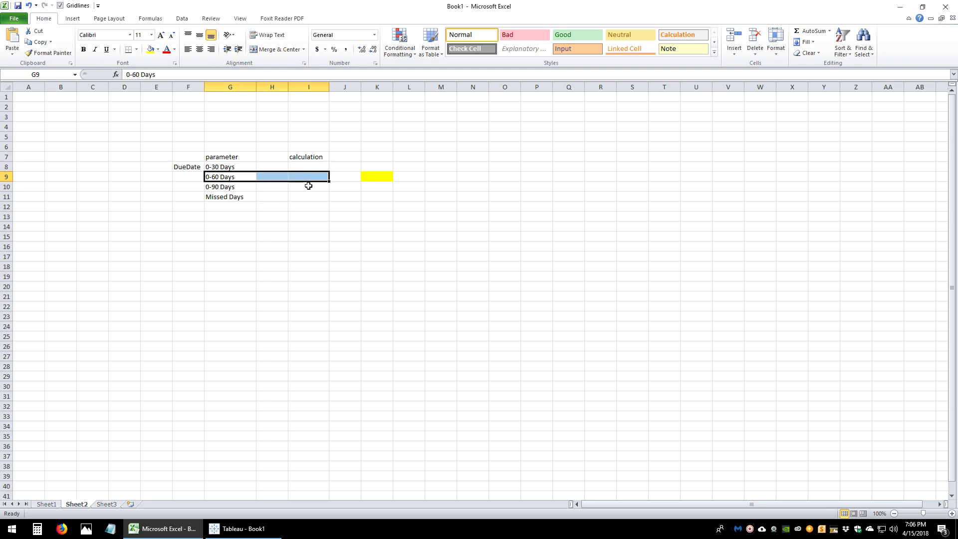
drag(314, 168, 365, 175)
click(319, 188)
click(376, 176)
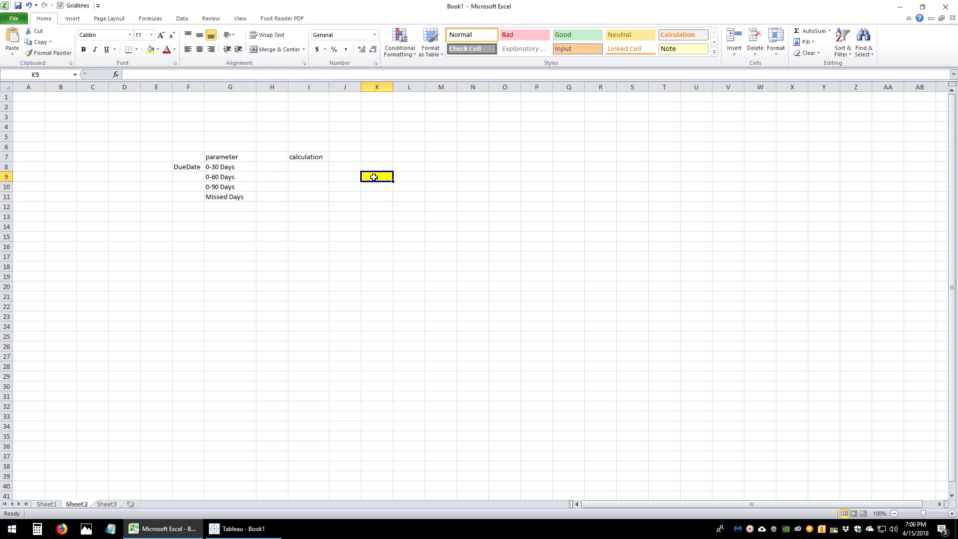
drag(312, 156, 310, 196)
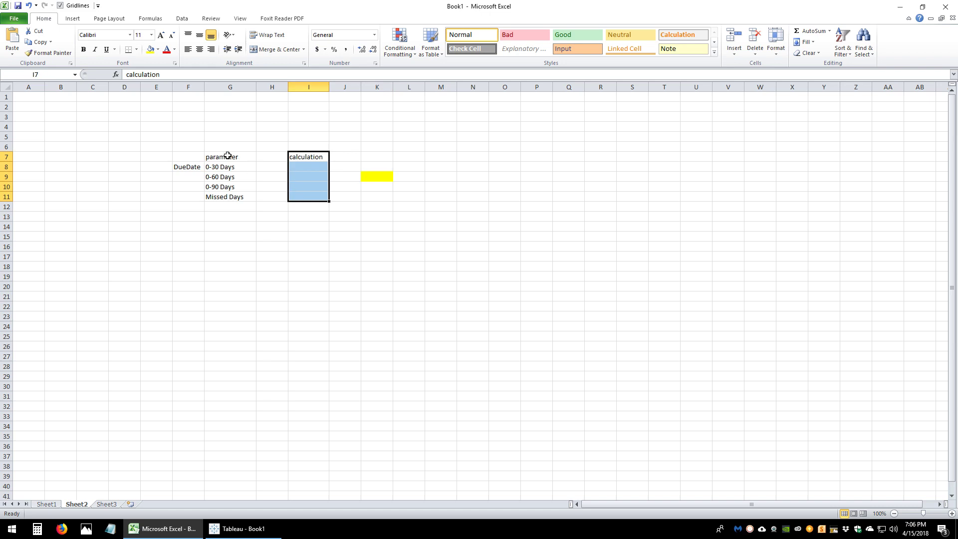
drag(227, 155, 236, 197)
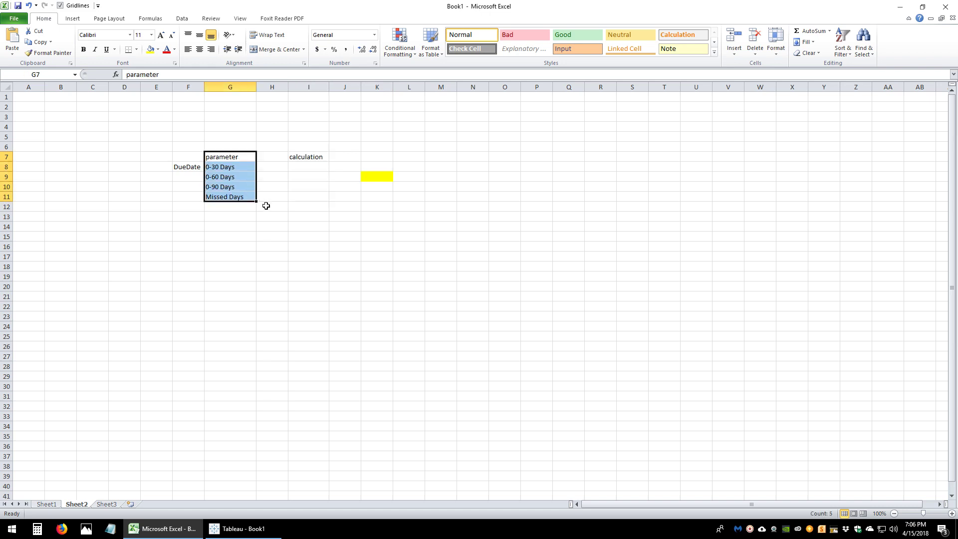
Step: Review the Item and Due Date source columns on Sheet1, narrowing the Item column
click(53, 505)
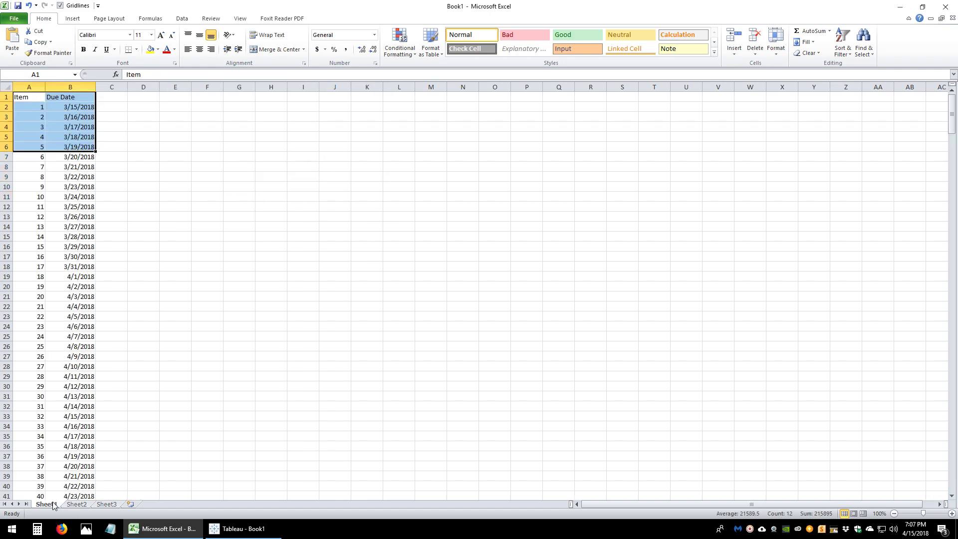
drag(49, 84, 35, 84)
click(27, 85)
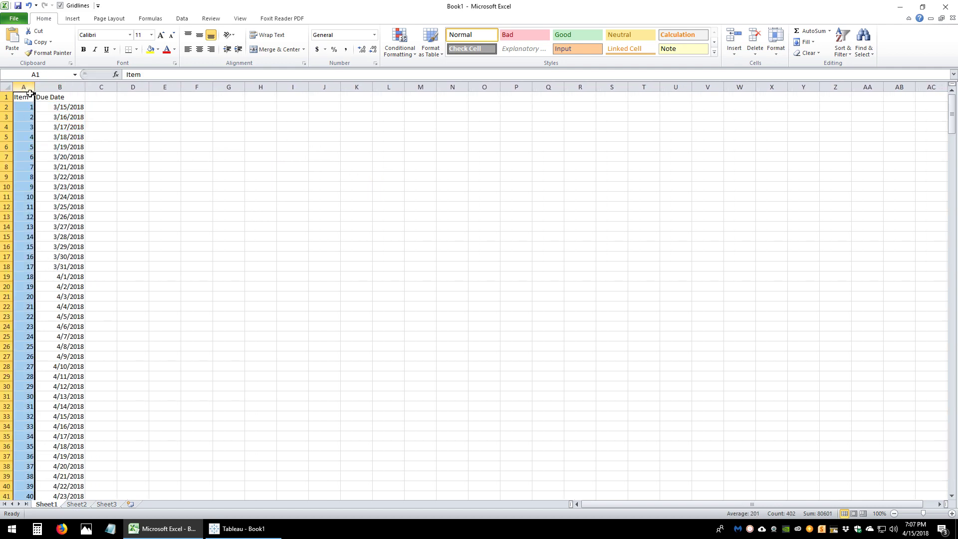
drag(28, 107, 22, 428)
click(71, 85)
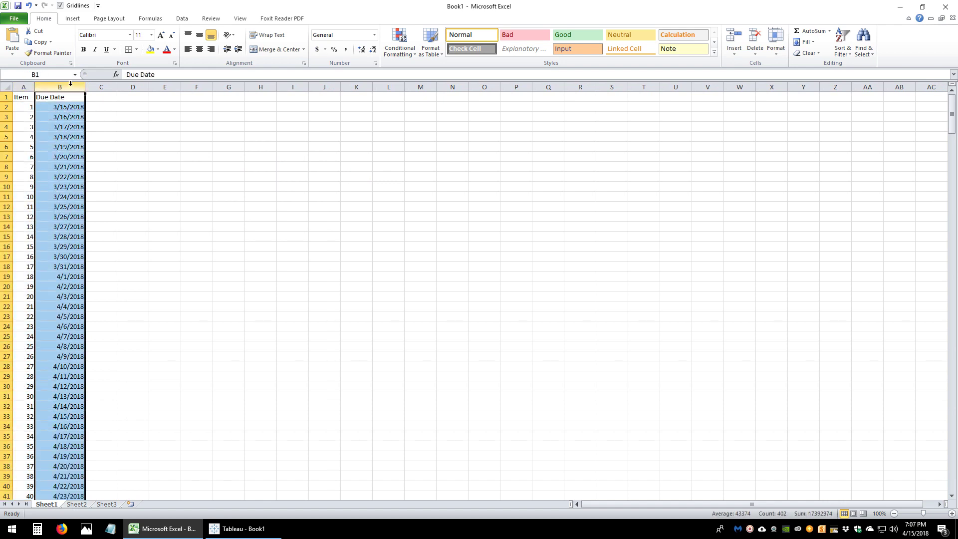
click(73, 107)
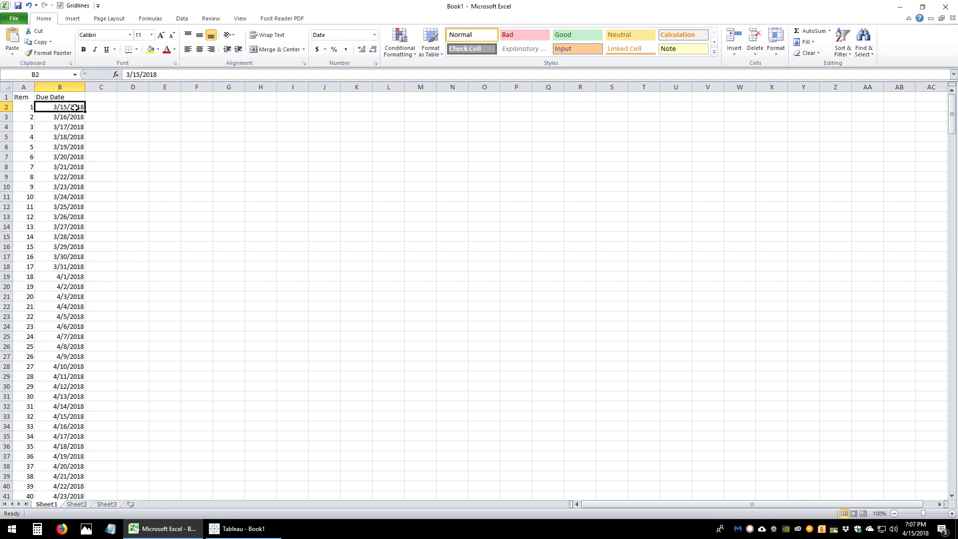
Step: Switch to Tableau and remove the Orders table from the data source
click(236, 533)
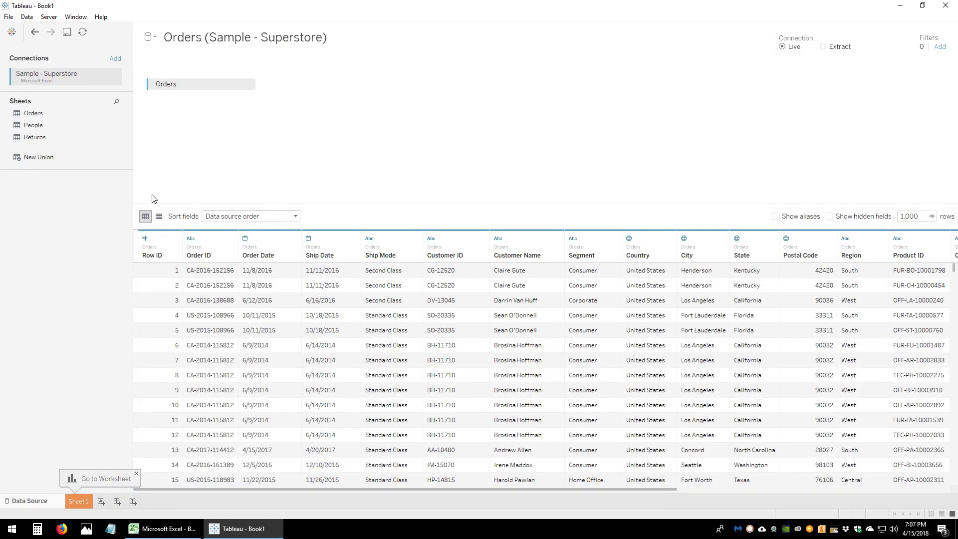
click(247, 84)
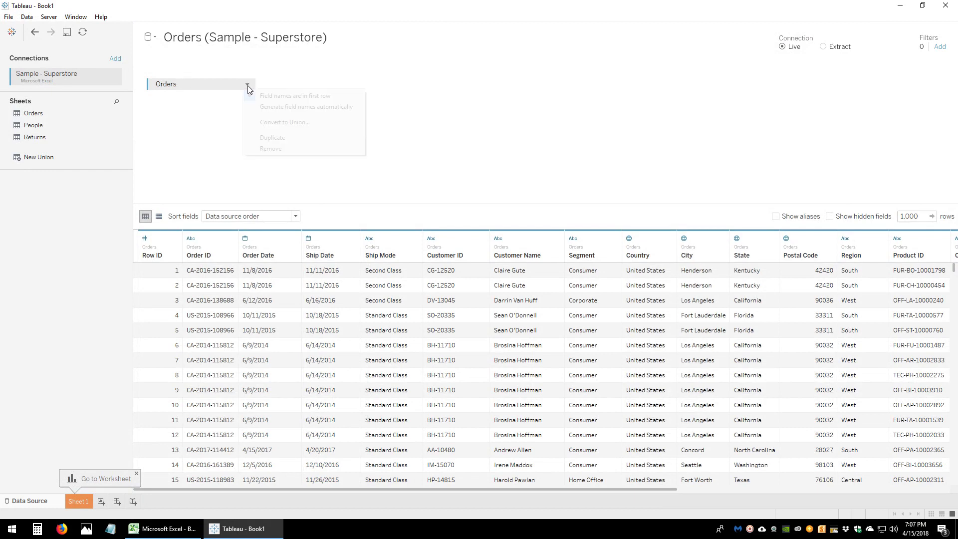
click(271, 148)
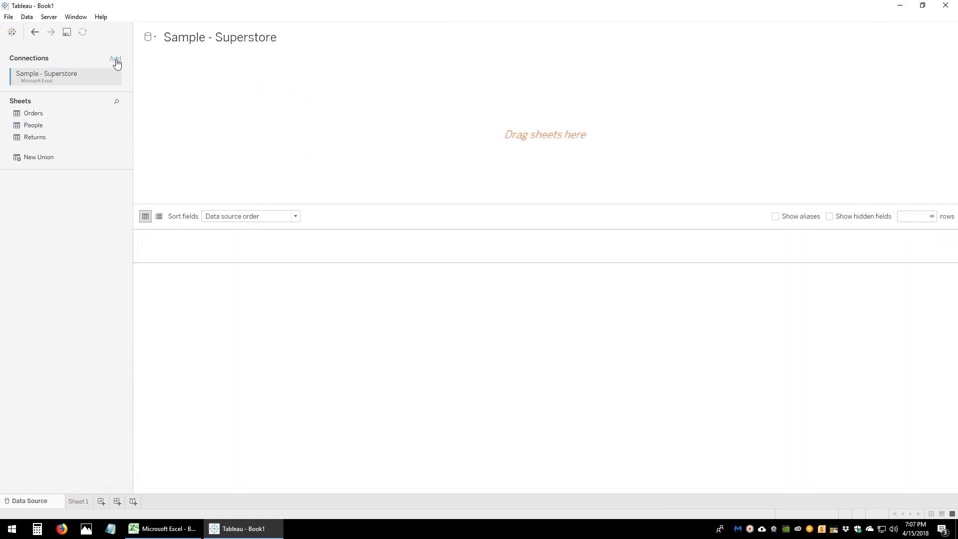
Step: Add a Microsoft Excel connection to the Book1 workbook on the Desktop
click(115, 59)
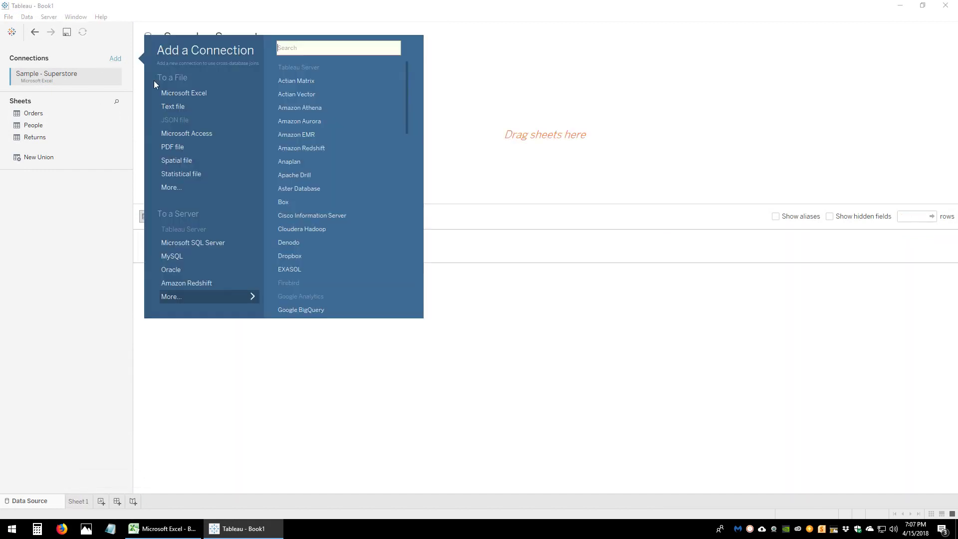
click(206, 93)
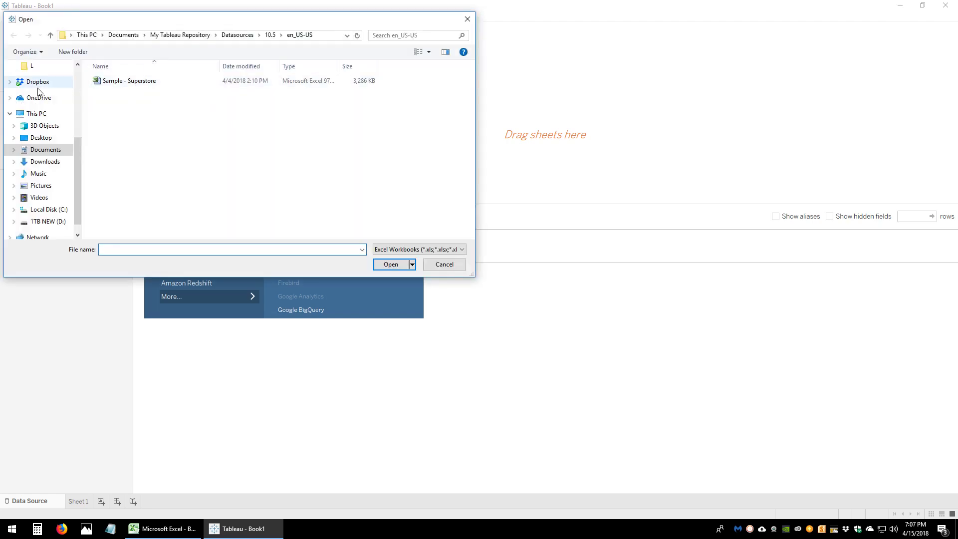
click(42, 138)
double_click(331, 94)
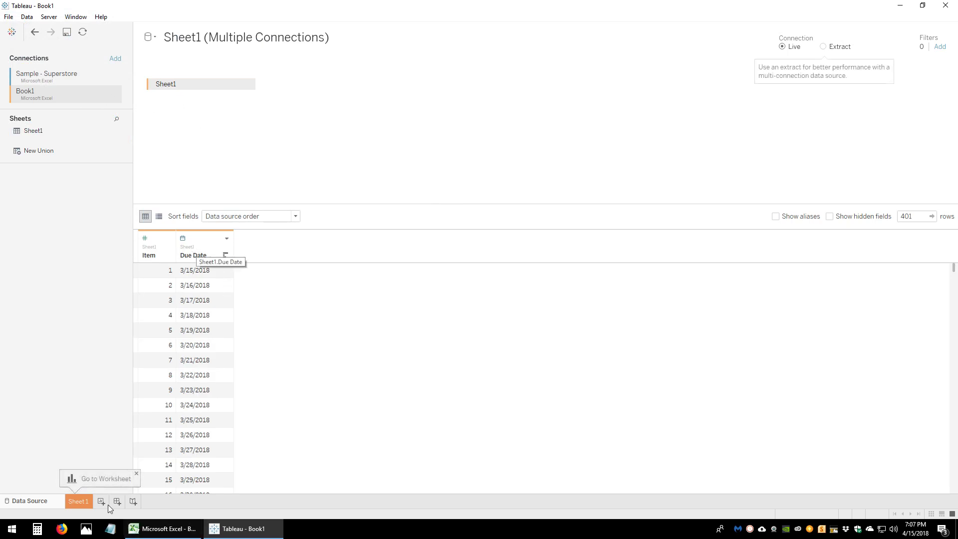
Step: In the Sheet 1 worksheet, convert the Item measure to a dimension and place it on Rows
click(80, 502)
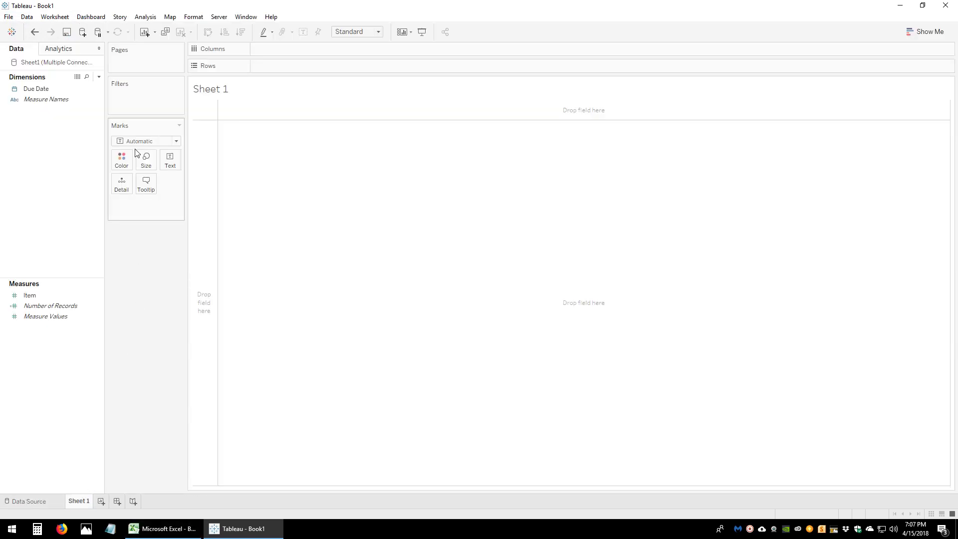
click(45, 90)
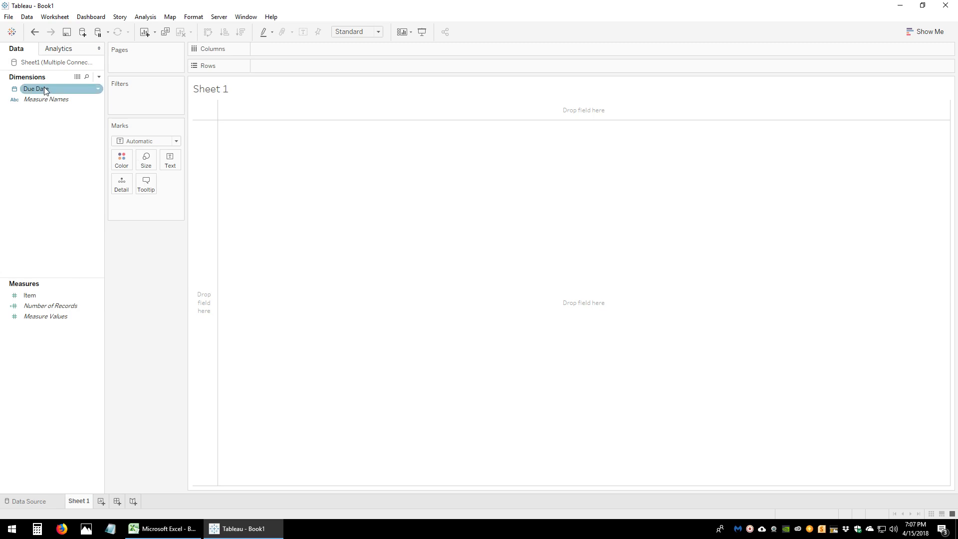
click(35, 296)
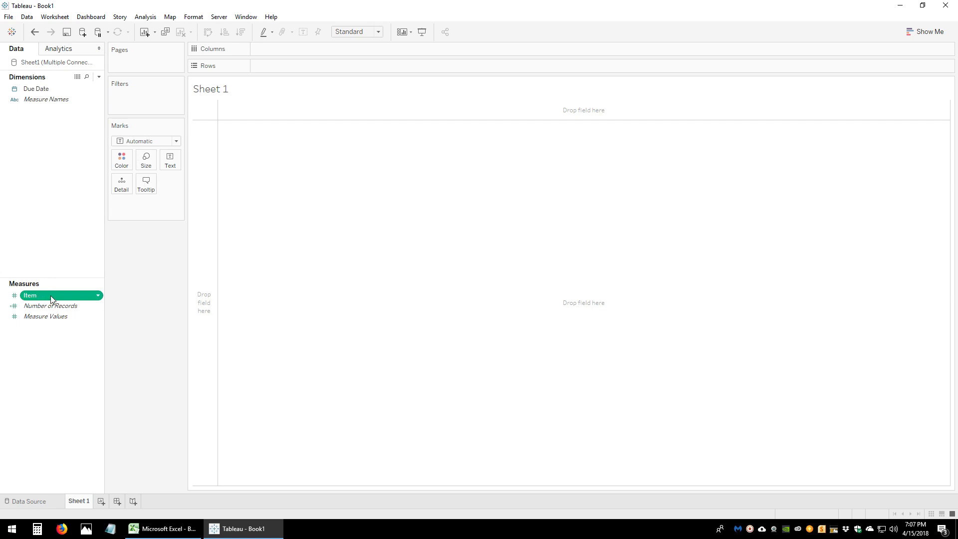
right_click(50, 295)
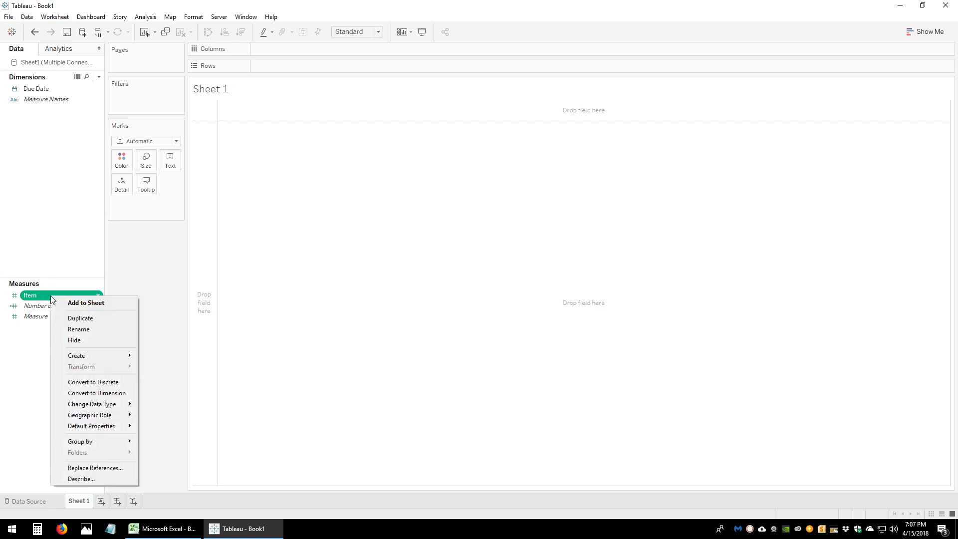
click(95, 393)
drag(54, 98, 274, 68)
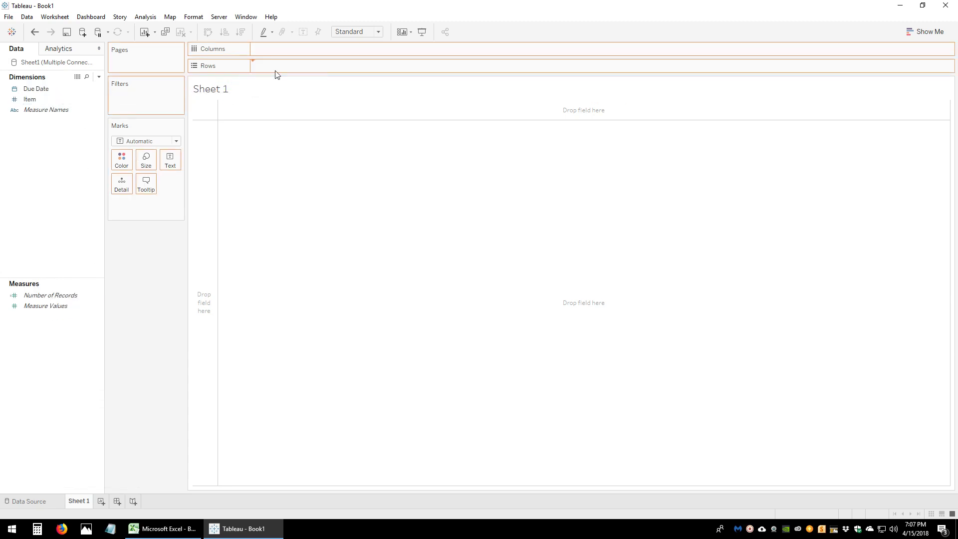
Step: Add Due Date to the Marks card as detail and set it to a discrete exact date
drag(66, 90, 124, 202)
click(170, 204)
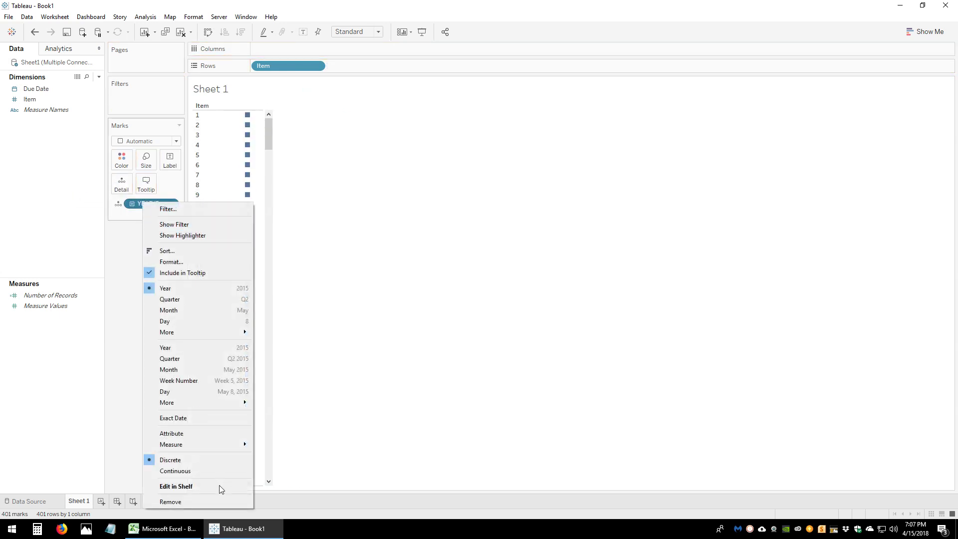
click(137, 207)
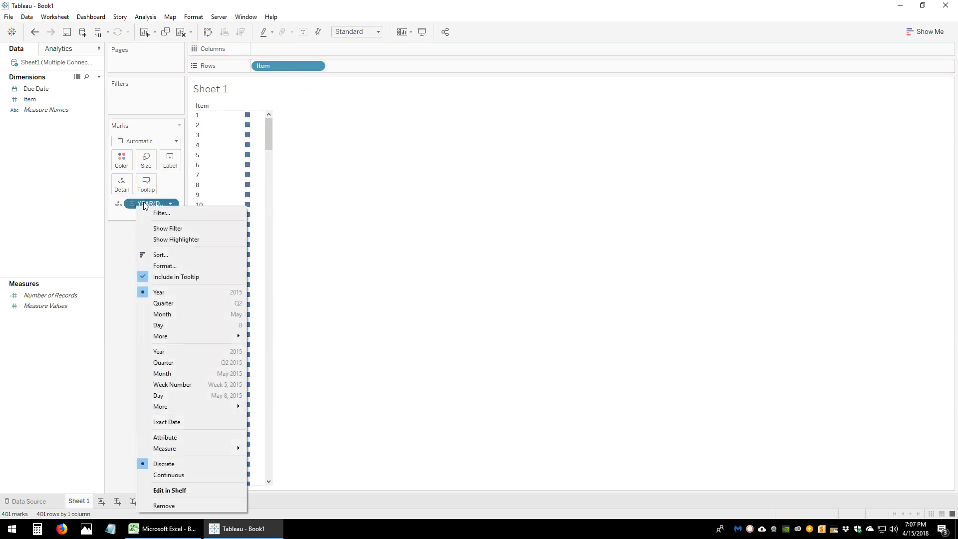
click(145, 203)
right_click(148, 208)
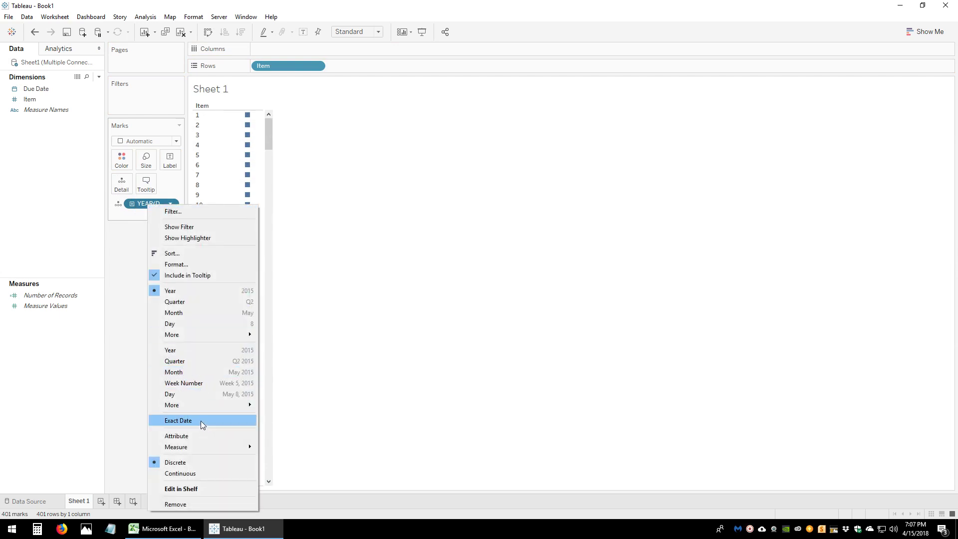
click(200, 421)
right_click(153, 209)
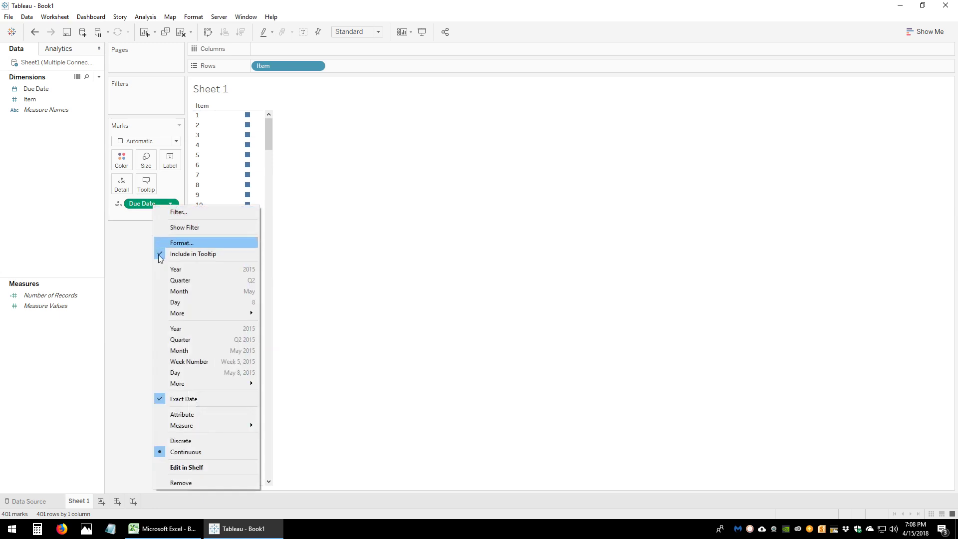
click(192, 436)
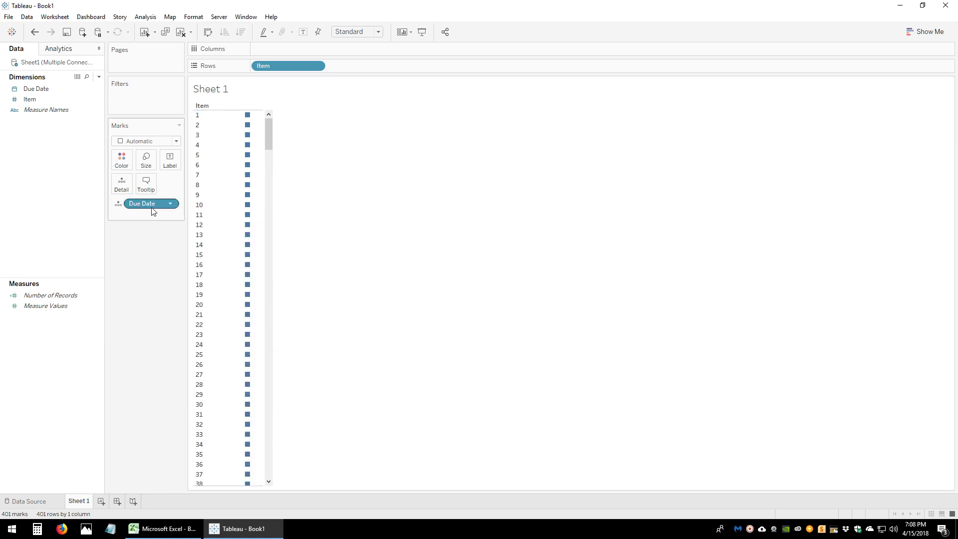
Step: Move Due Date from Marks to Rows after Item and narrow the Item column in the view
drag(148, 209, 429, 66)
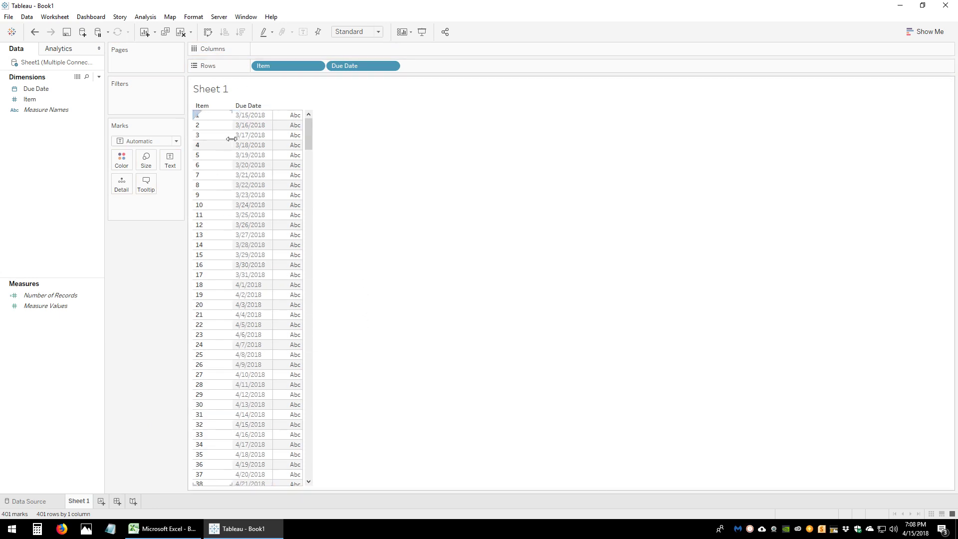
drag(233, 140, 210, 137)
Step: Create a parameter named Par:Date with the String data type and a list of allowable values
click(99, 77)
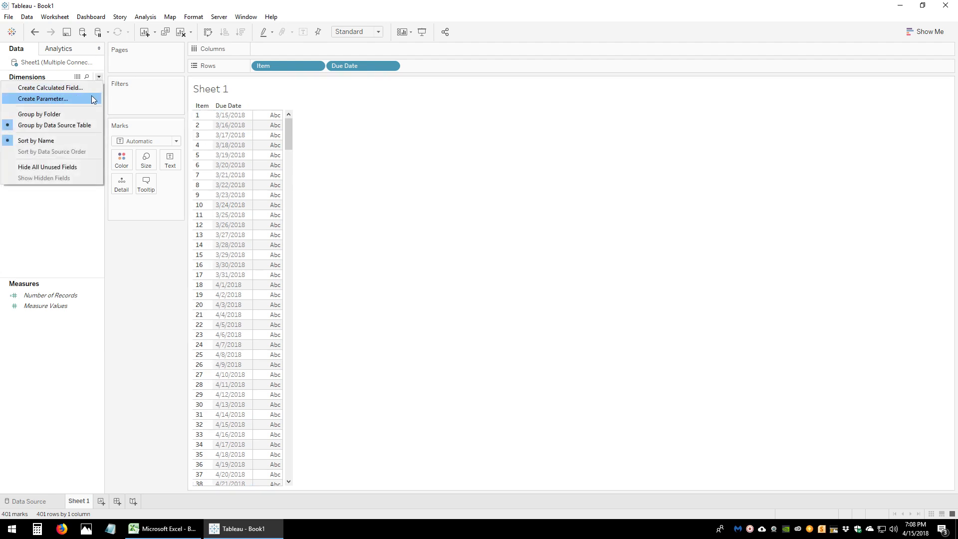
click(92, 99)
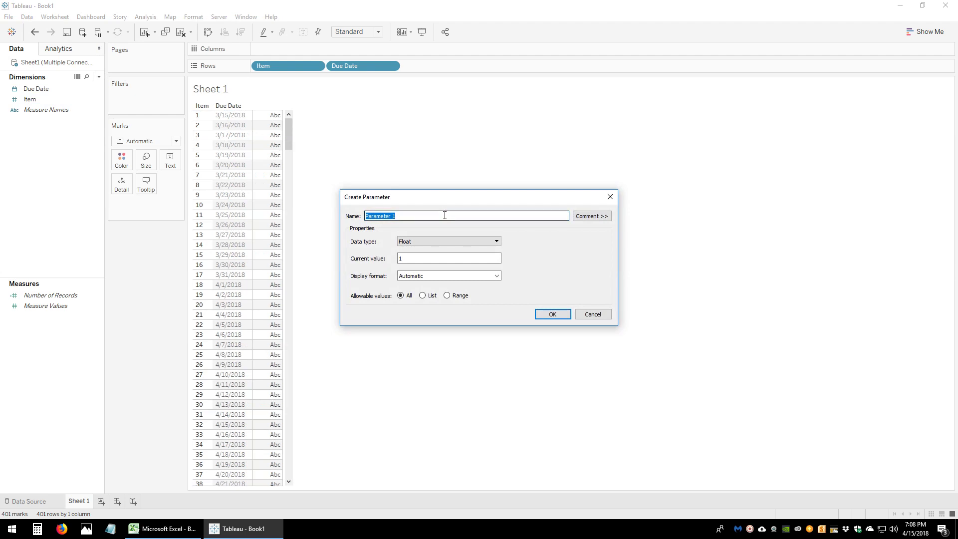
text(Date)
key(ctrl+a)
text(Par)
key(Tab)
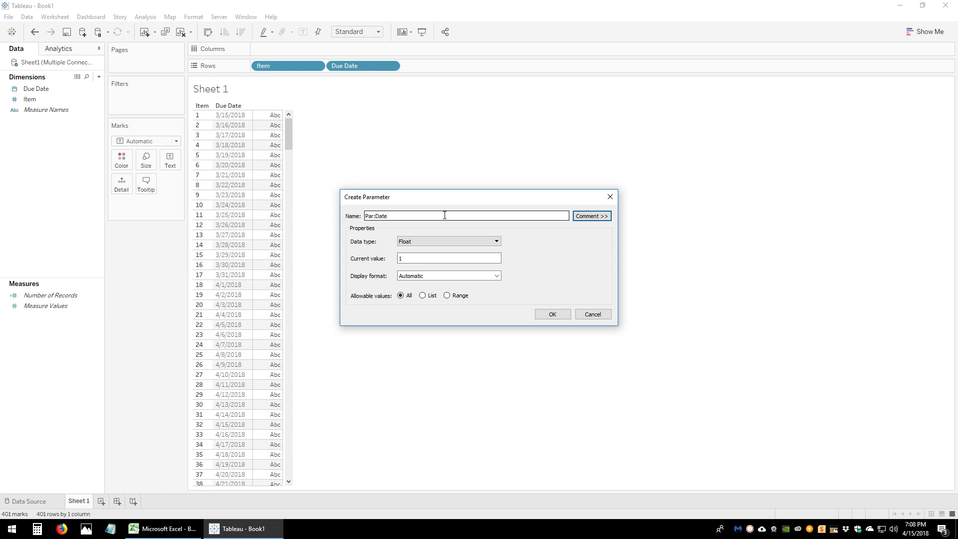
key(Tab)
click(441, 240)
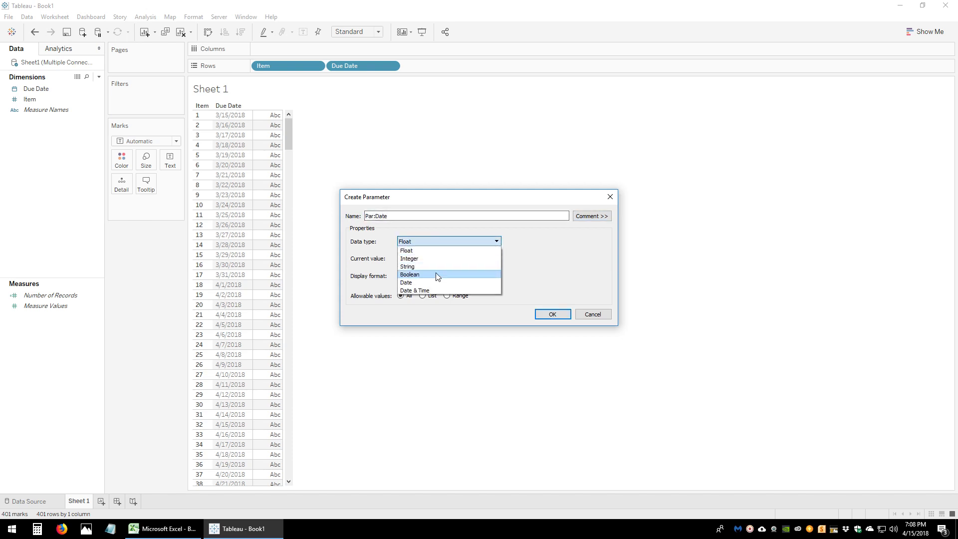
click(440, 269)
click(423, 296)
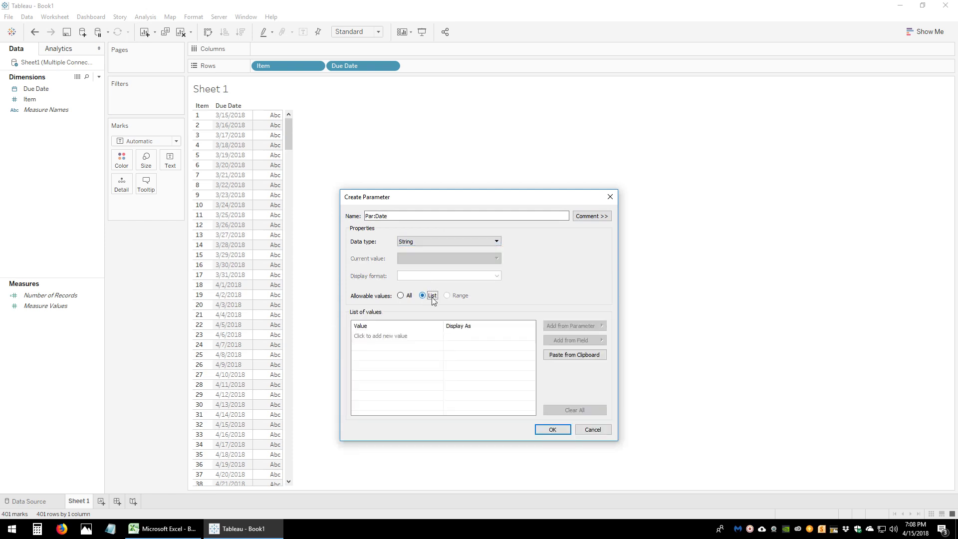
Step: Add the list values Due in 30 Days, Due in 60 Days, Due in 90 Days and Missed Days, and save the parameter
click(406, 335)
key(Return)
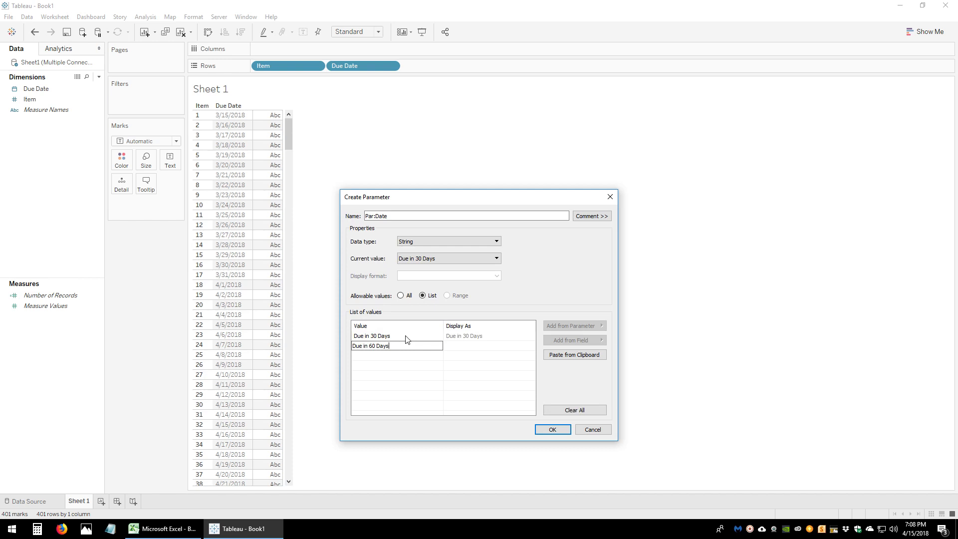
key(Return)
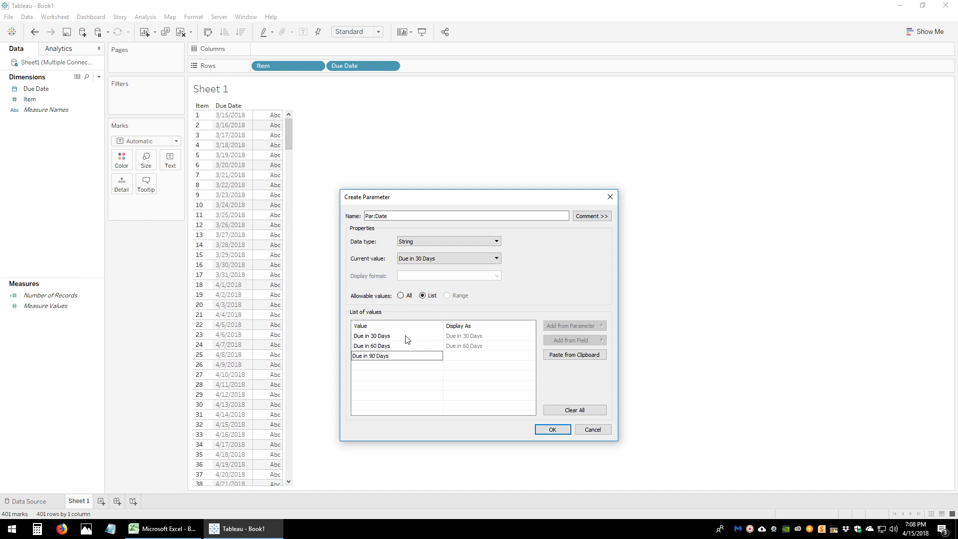
key(Return)
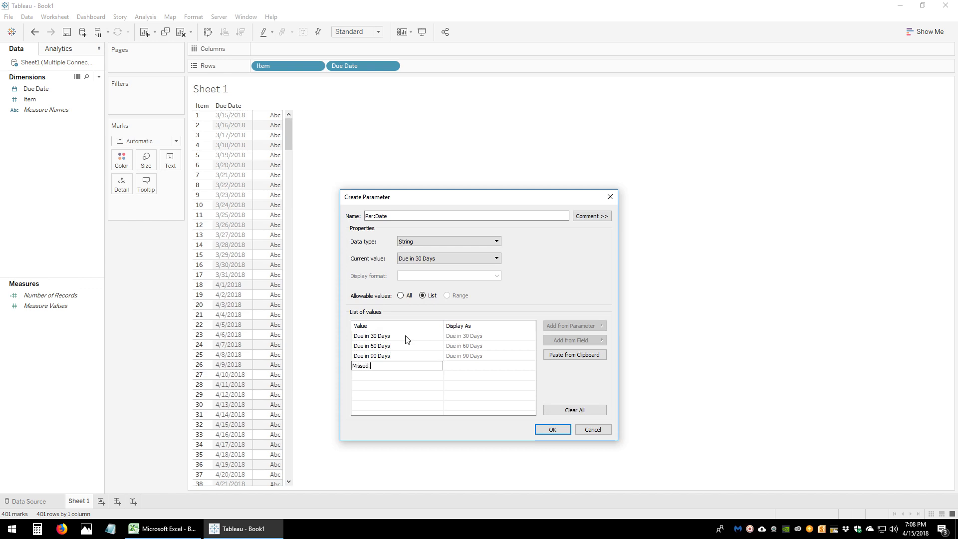
text(Missed Days)
click(480, 370)
click(552, 430)
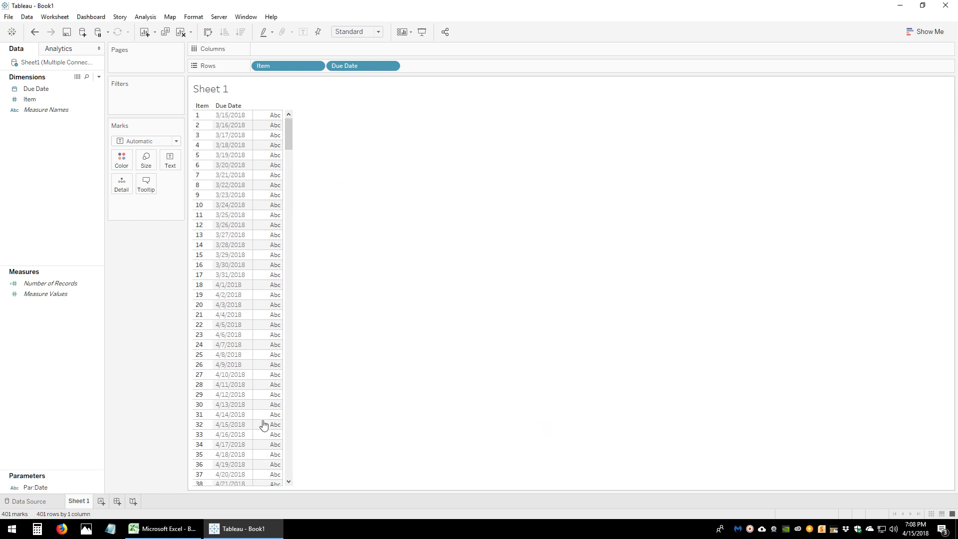
Step: Show the parameter control for Par:Date on the sheet and display it as a single-value radio list
click(37, 488)
right_click(40, 491)
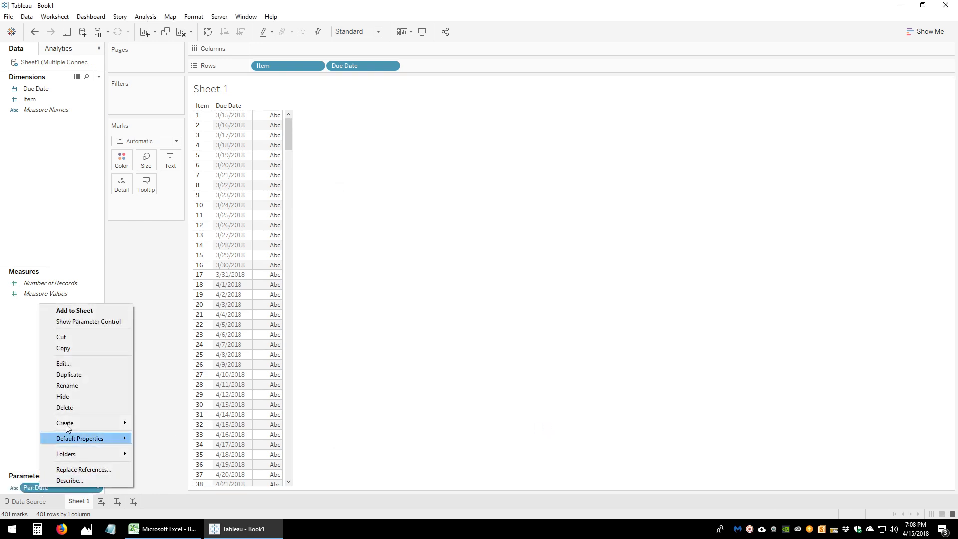
click(88, 322)
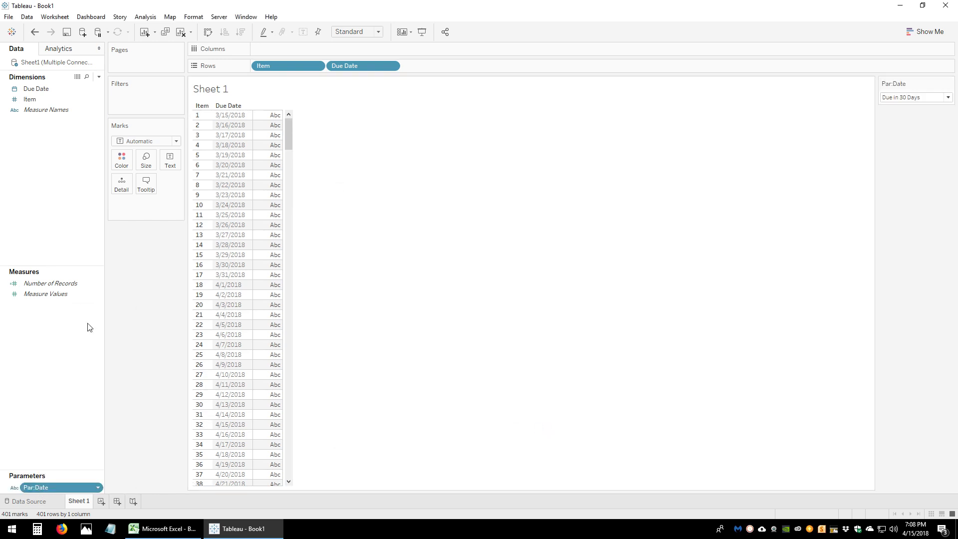
click(950, 84)
click(908, 145)
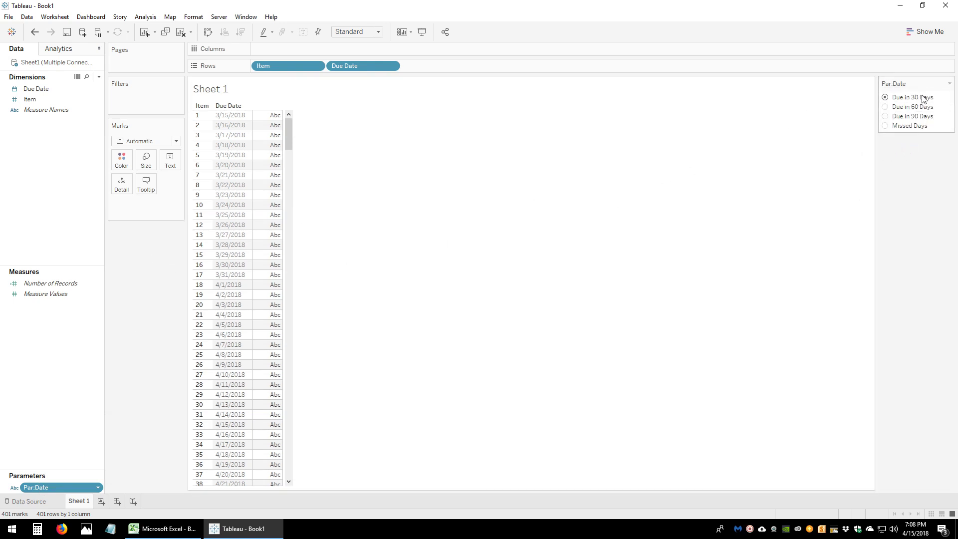
Step: Try the different options of the Par:Date control and return it to Due in 30 Days
click(889, 113)
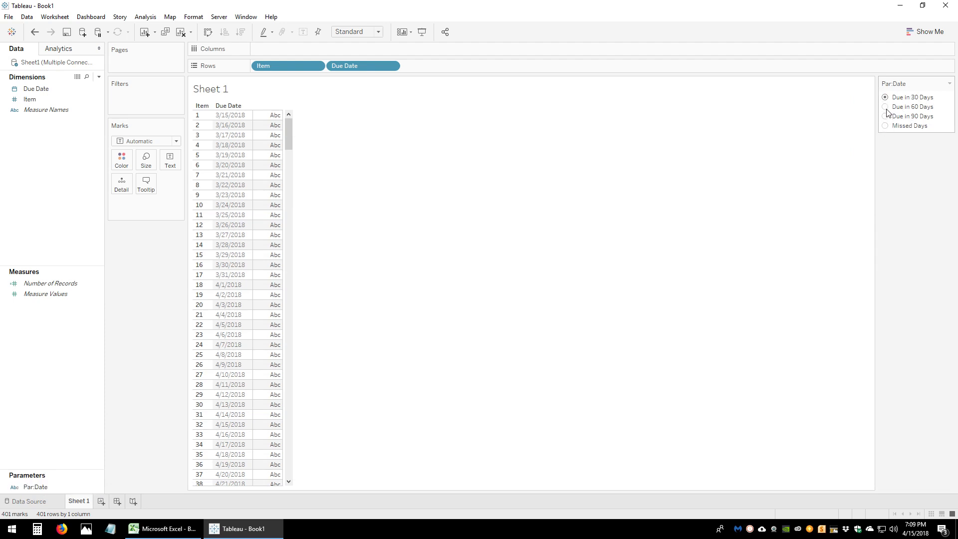
click(887, 107)
click(887, 117)
click(888, 126)
click(887, 98)
click(887, 107)
click(887, 116)
click(886, 98)
click(99, 77)
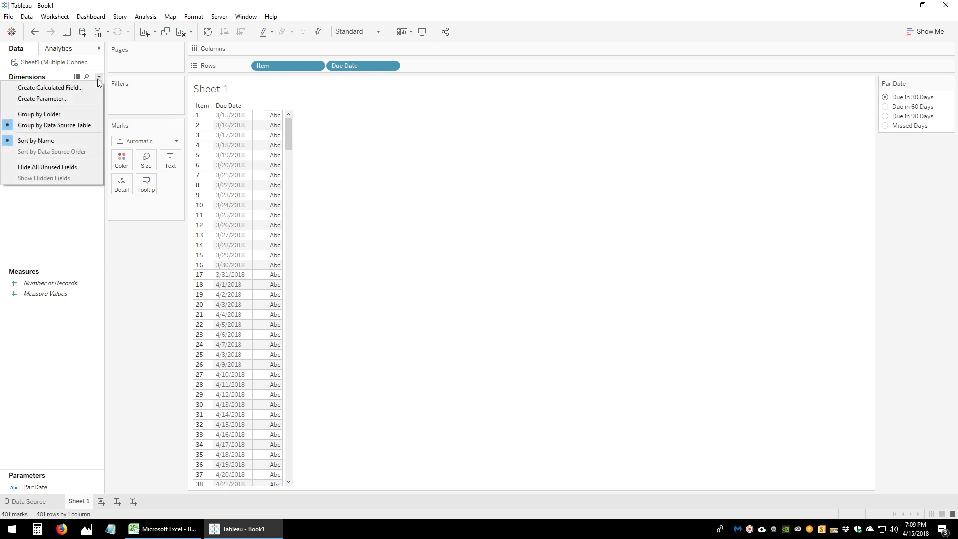
click(83, 86)
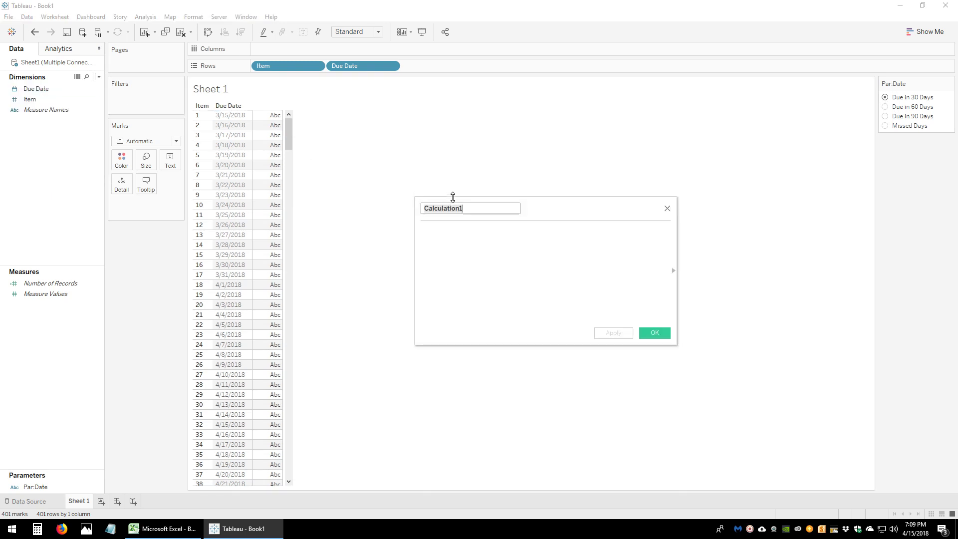
text(Due_30)
key(Tab)
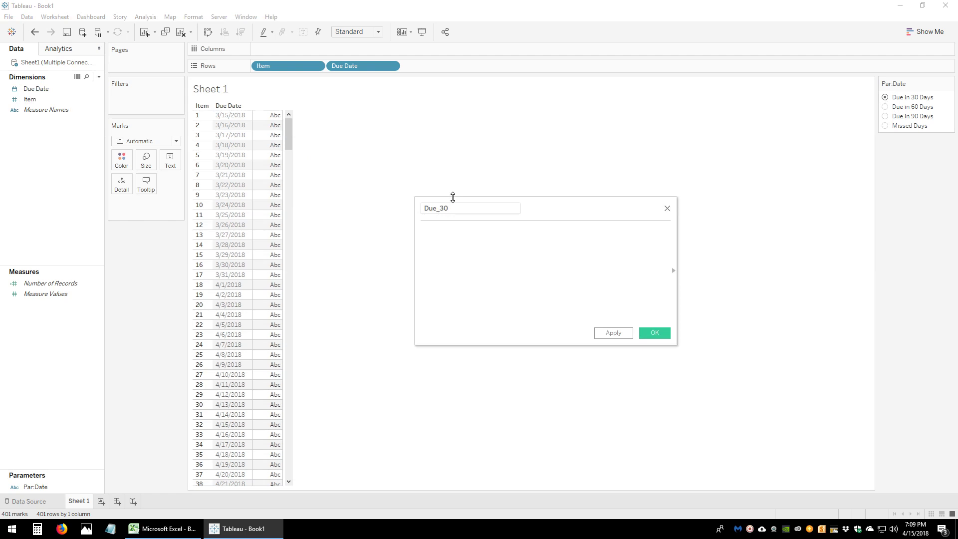
text(iif()
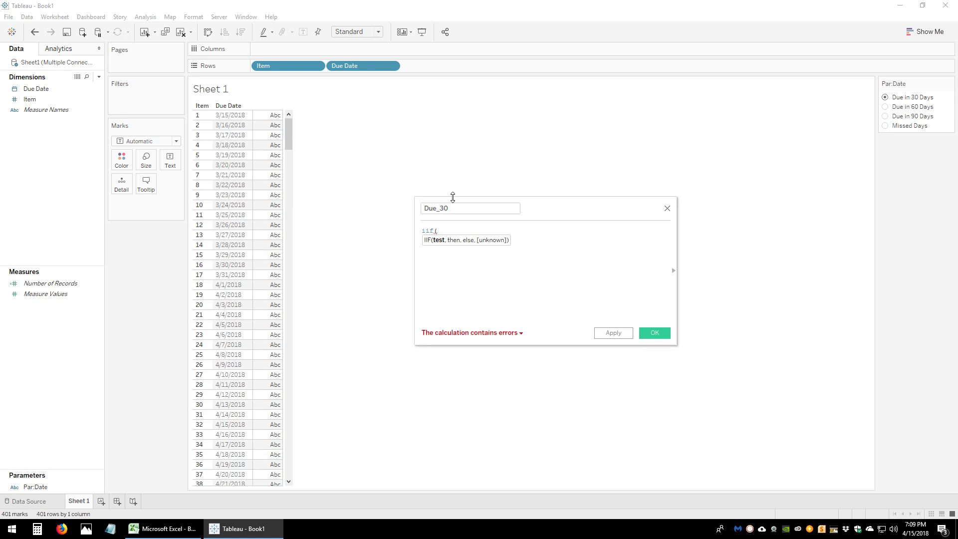
click(668, 209)
Step: Create a calculated field Number of Days as [Due Date]-Today() and show it as text on the Marks card
click(100, 77)
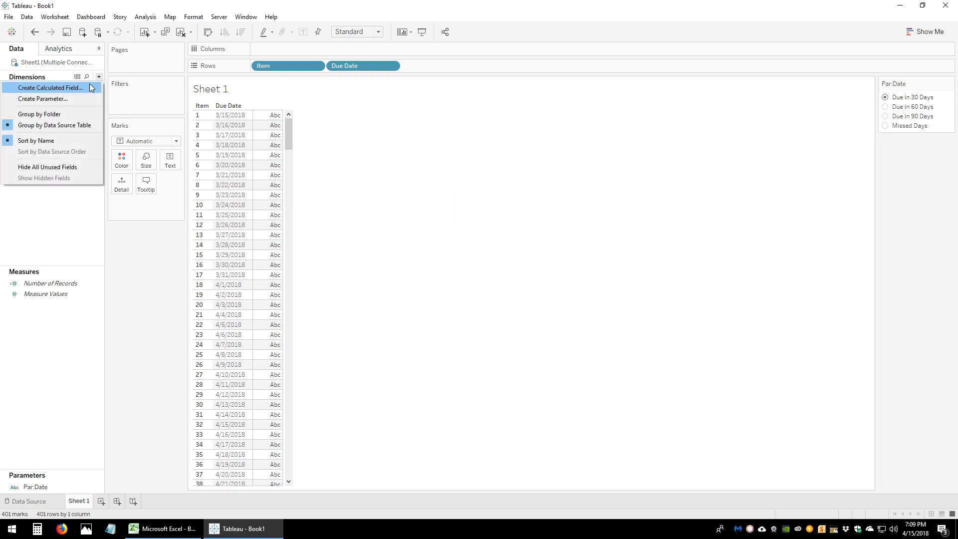
click(86, 87)
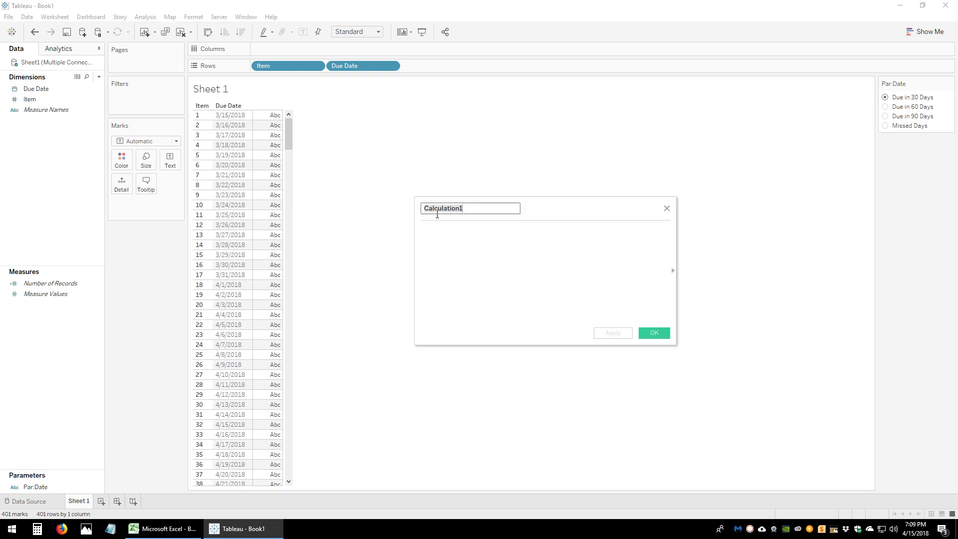
text(Number[Due)
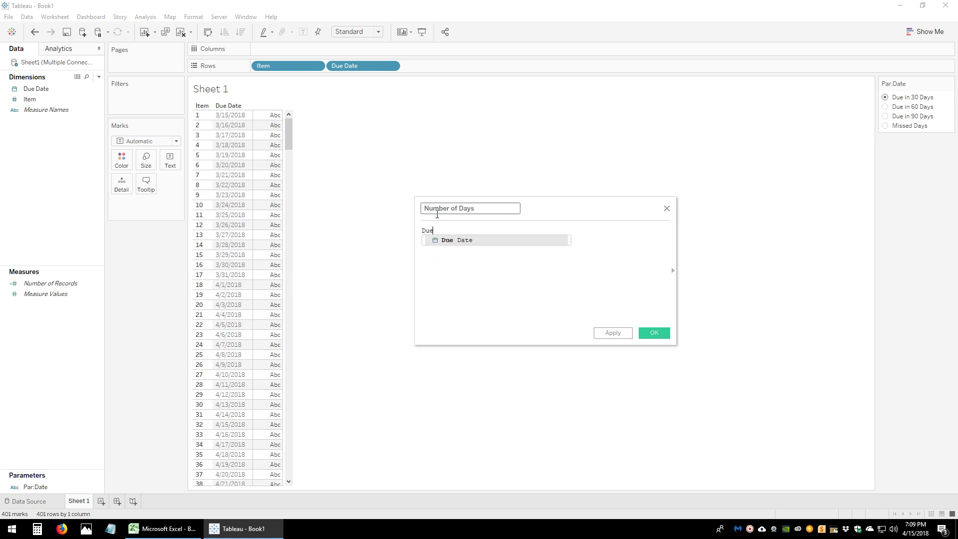
key(Return)
text(-Today())
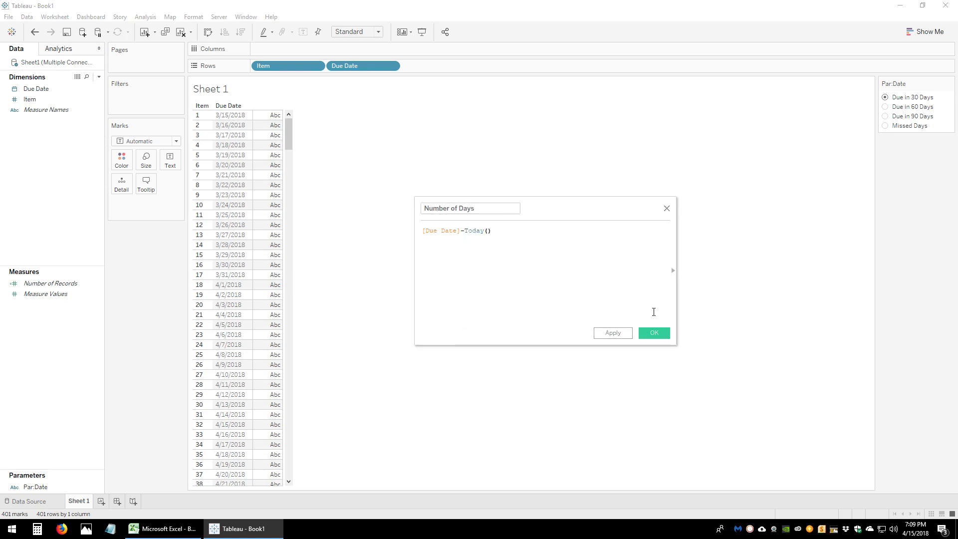
click(654, 333)
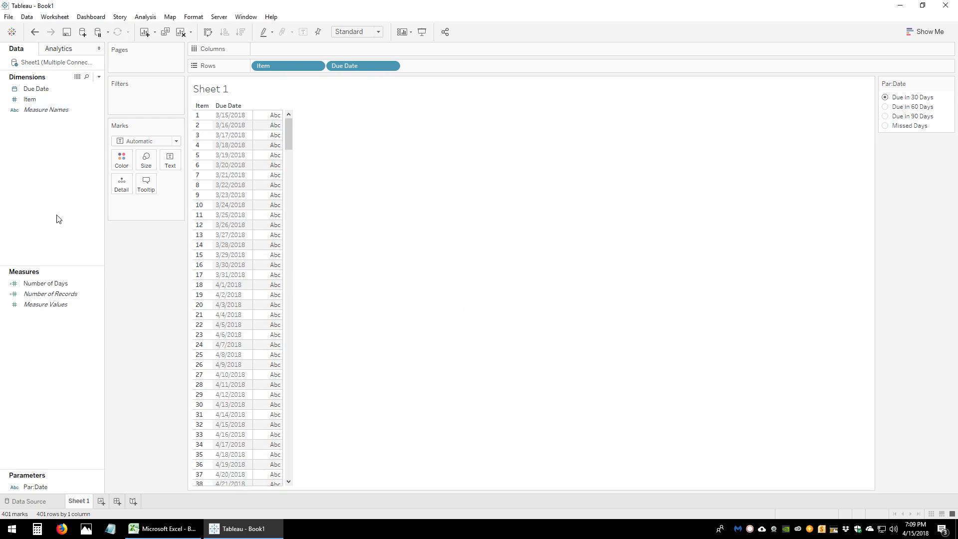
drag(55, 284, 172, 165)
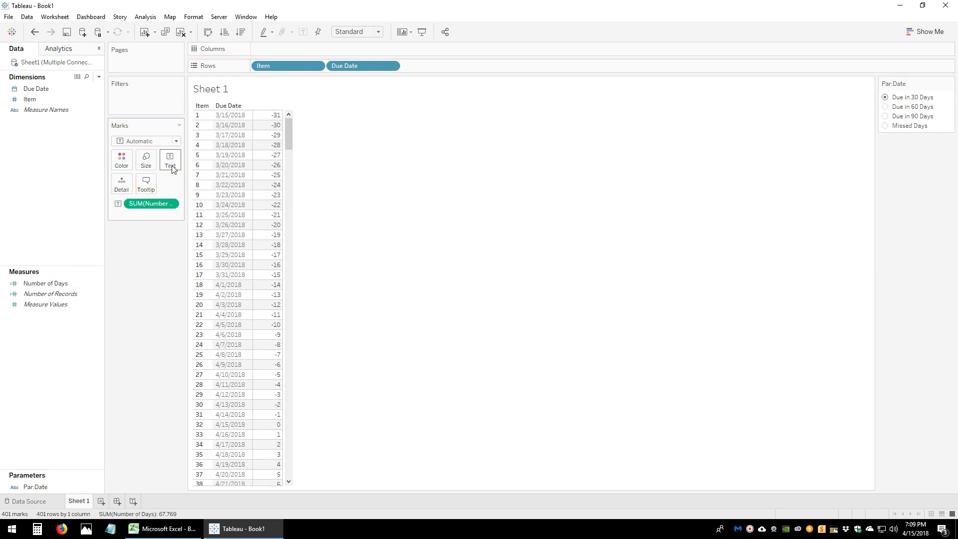
mouse_move(274, 120)
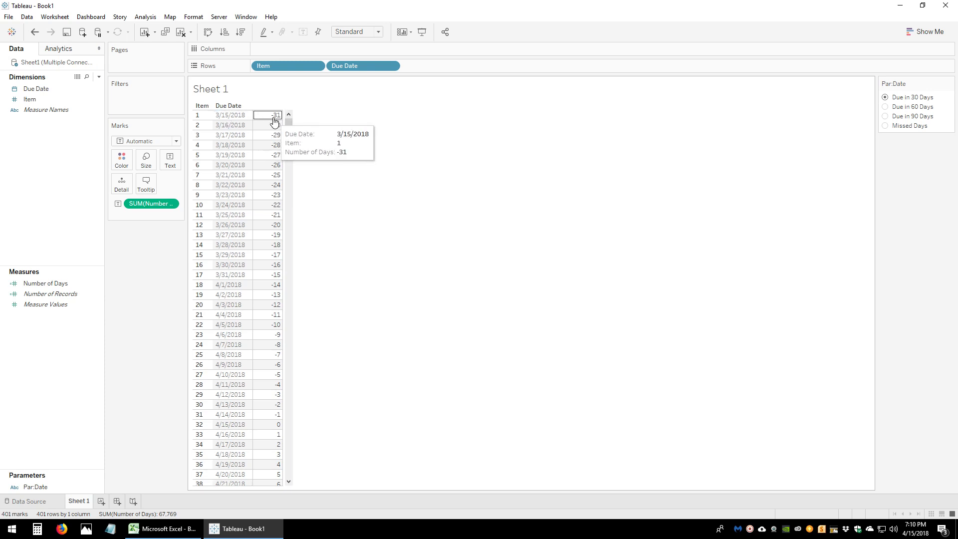
Step: Create a calculated field Due30Days with the formula iif([Number of Days]>=0 and [Number of Days]<=30,1,0)
click(99, 76)
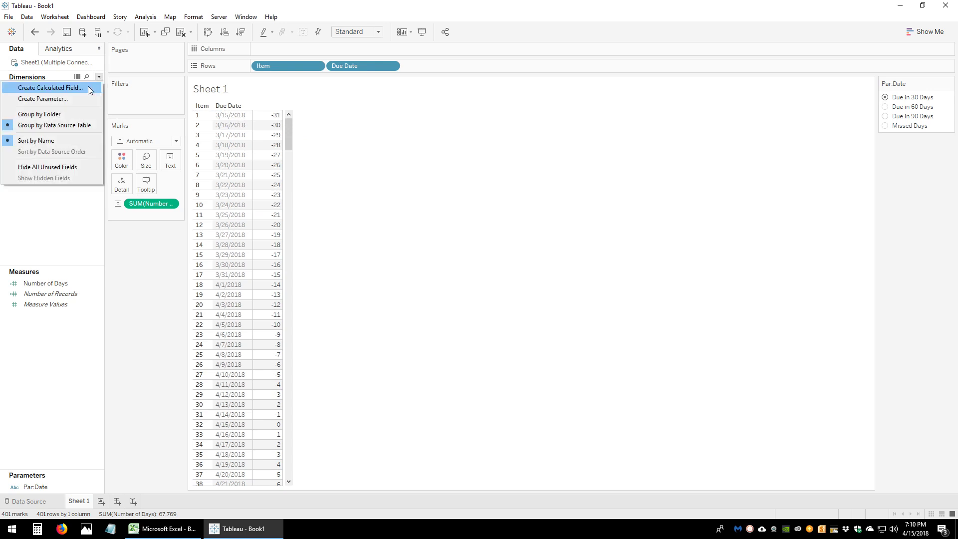
click(87, 88)
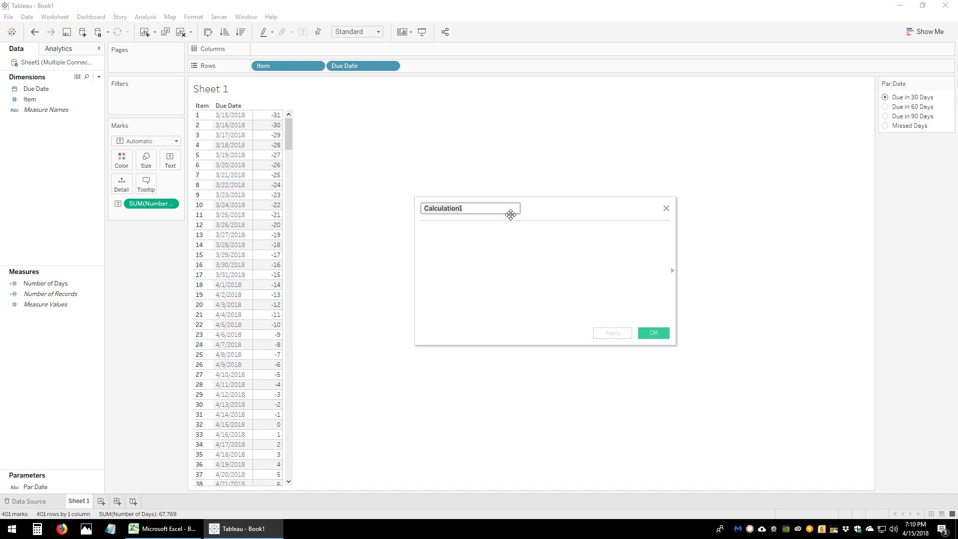
text(Due30Days)
key(Tab)
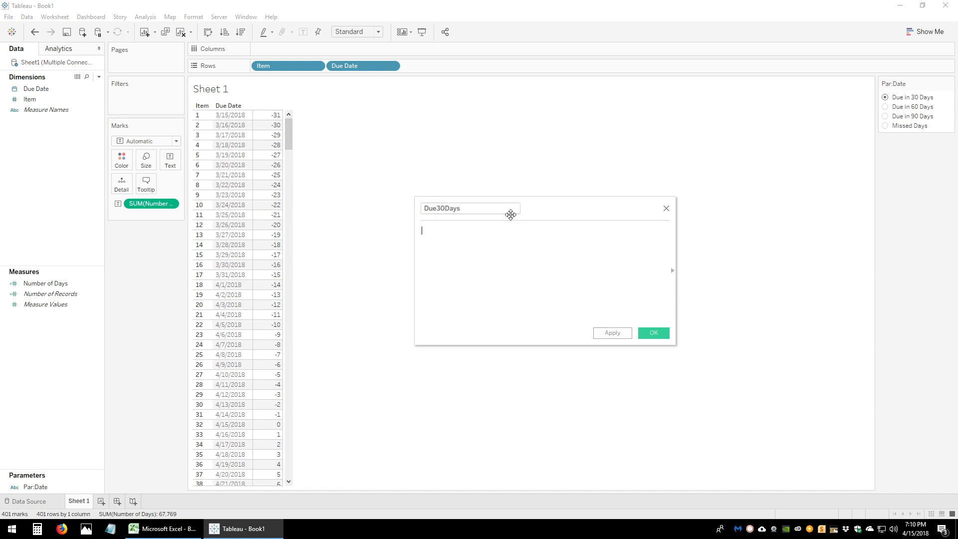
text(iif()
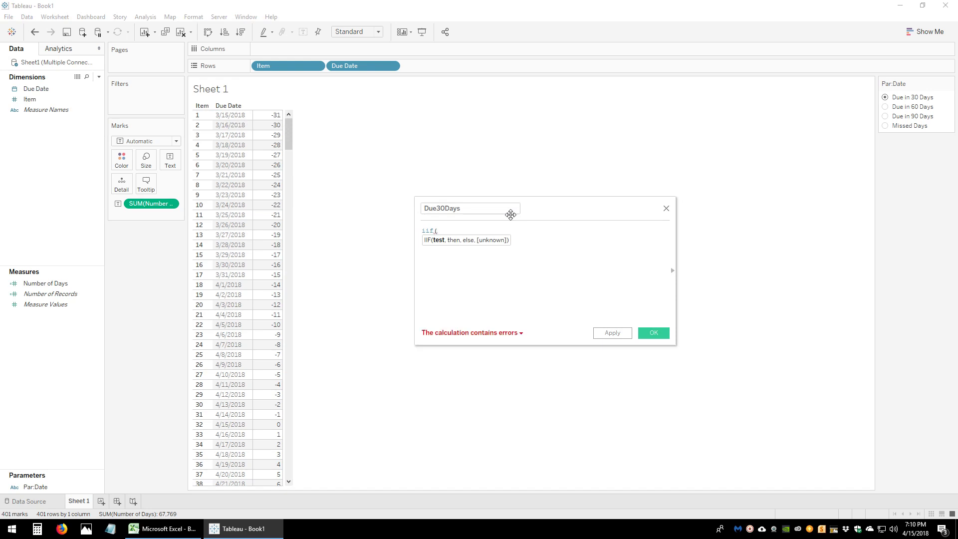
text([N)
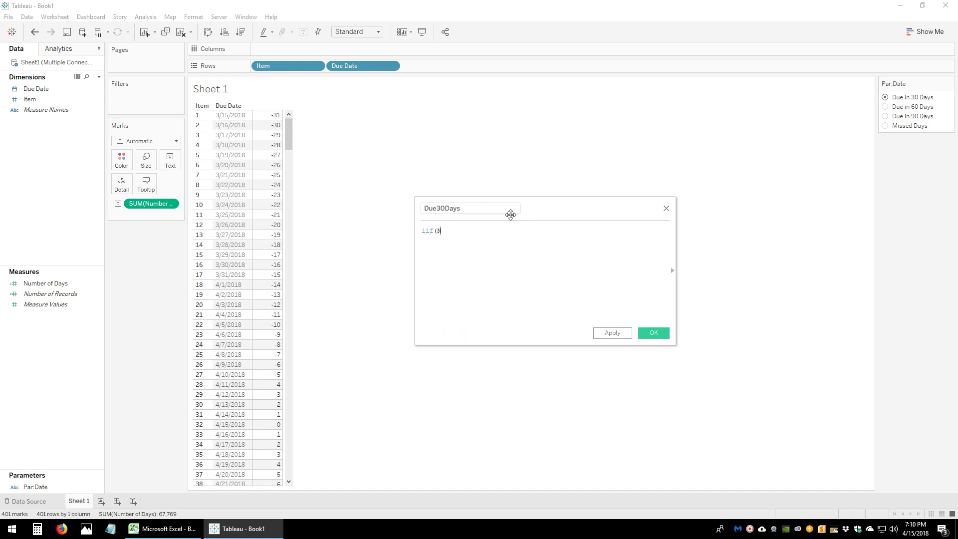
text(umber)
key(Return)
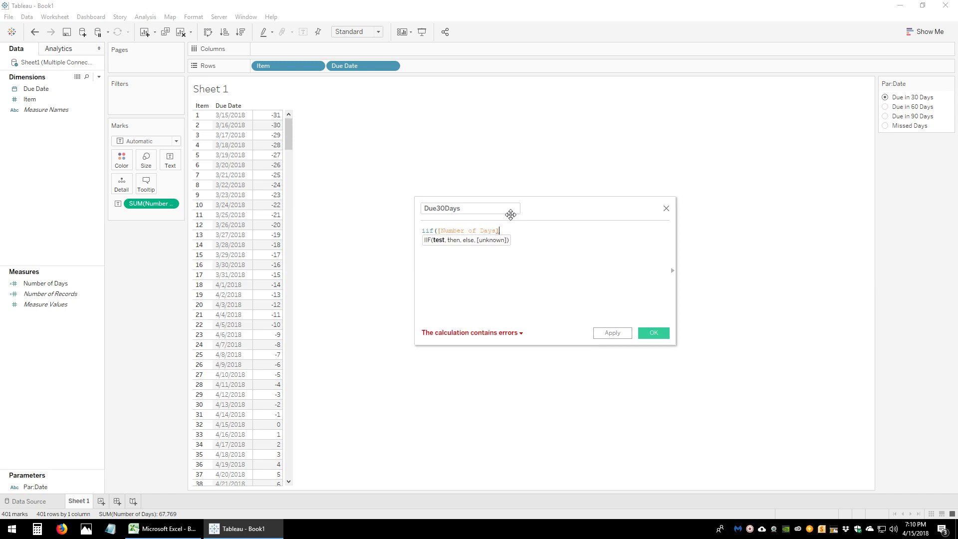
text(>)
text(=0 and )
text([Number)
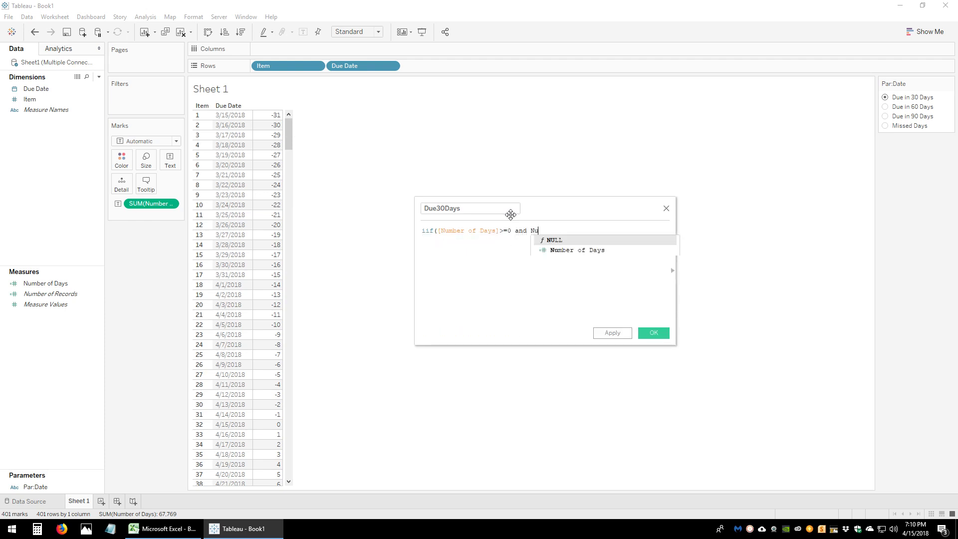
key(Return)
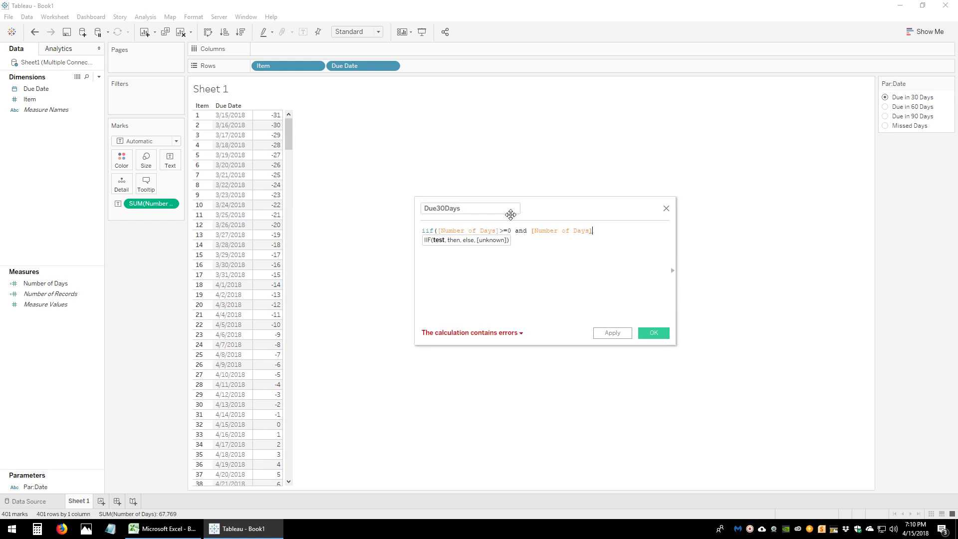
text(<=30,1)
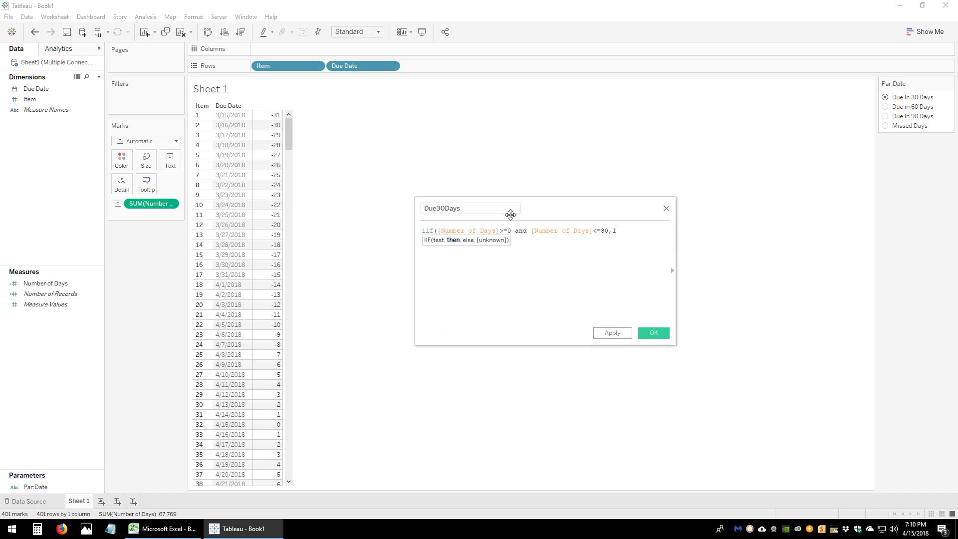
text(,0))
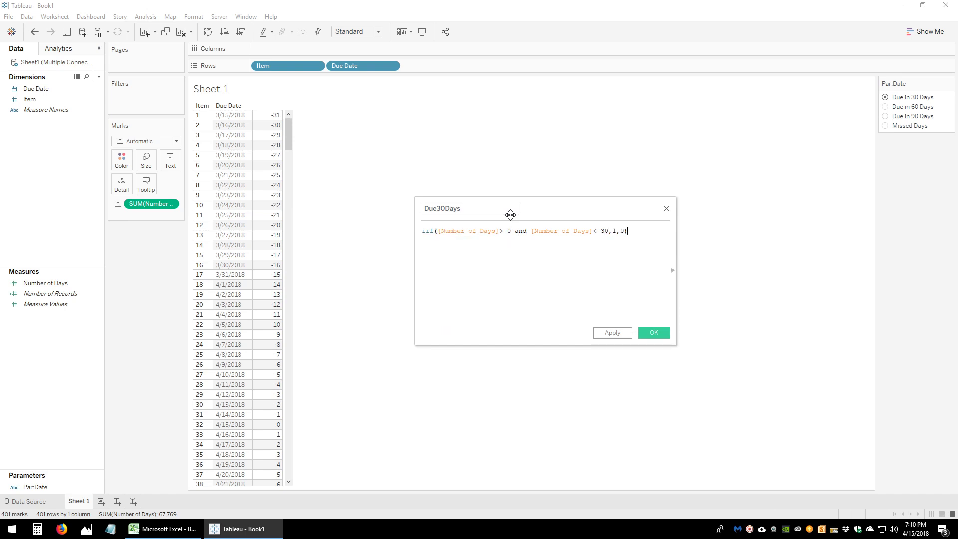
click(651, 333)
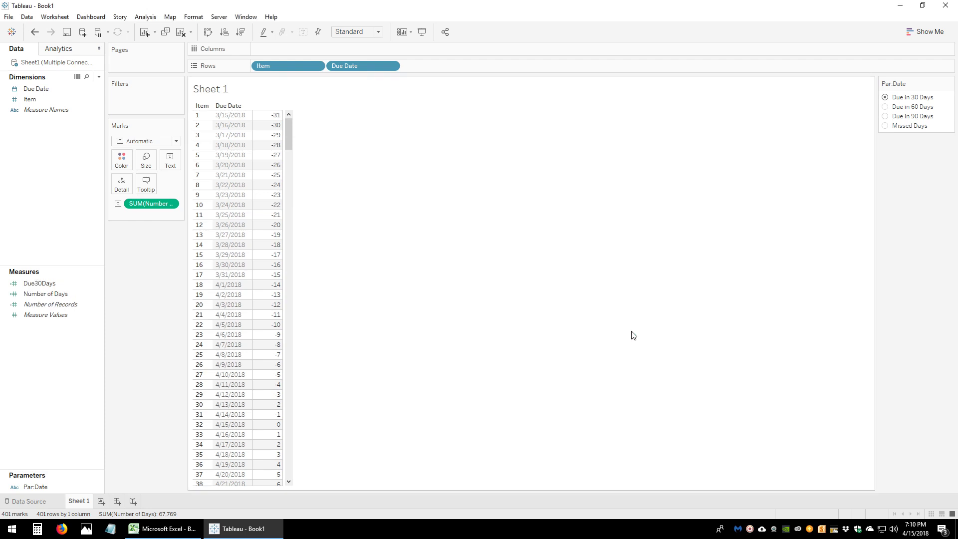
Step: Duplicate the Due30Days calculated field three times by copying it and its successive copies
right_click(58, 283)
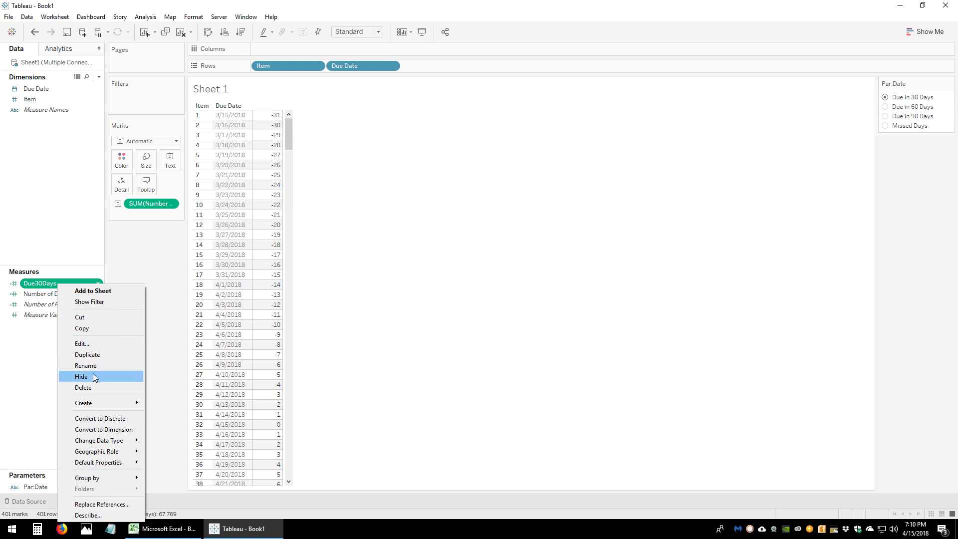
click(101, 353)
right_click(66, 294)
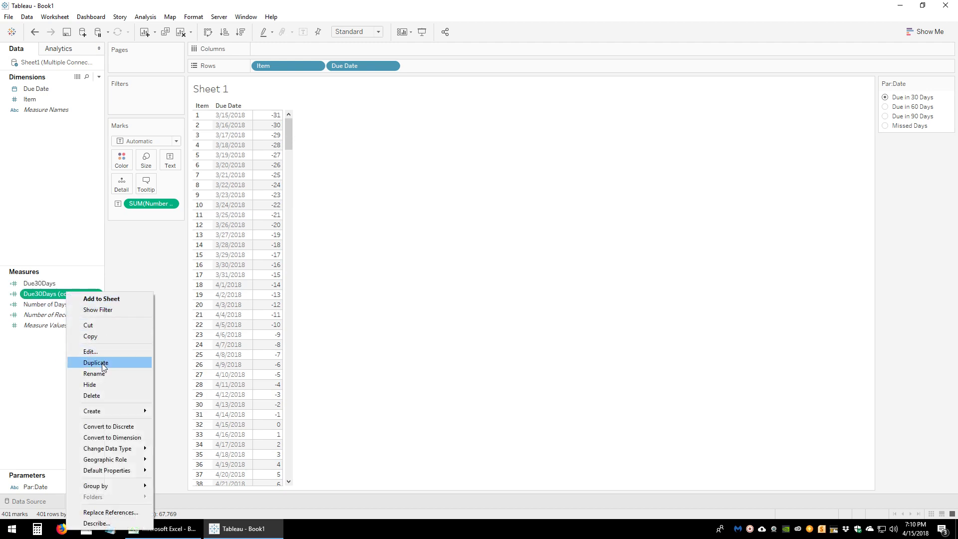
click(103, 368)
right_click(55, 304)
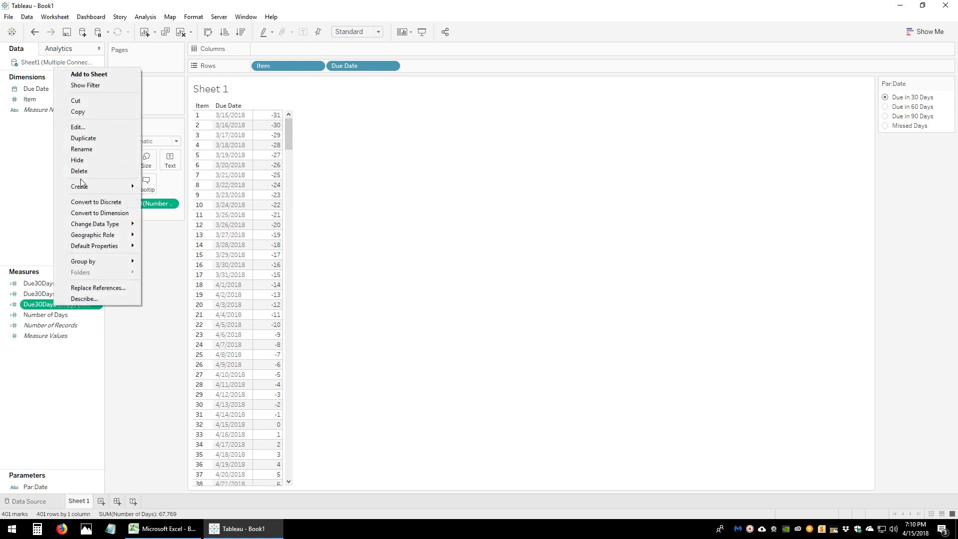
click(98, 138)
Step: Rename the first Due30Days copy as Due60Days and set the upper limit in its formula to 60
right_click(57, 294)
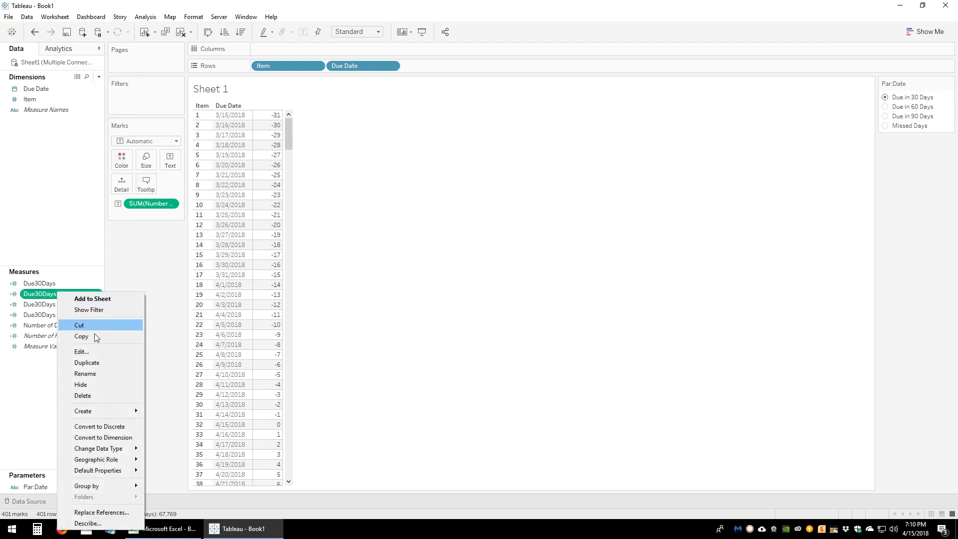
click(94, 352)
click(491, 208)
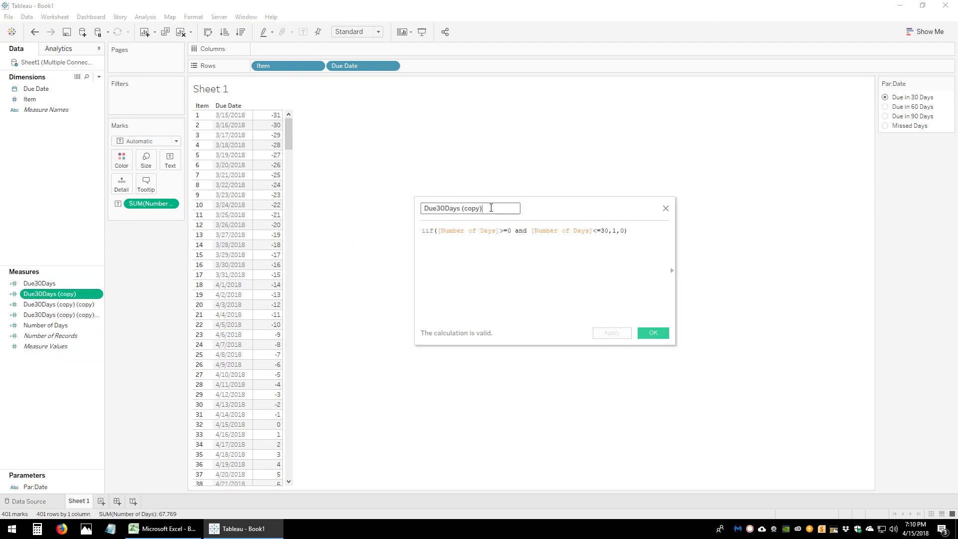
drag(491, 209, 437, 207)
text(60Days)
key(Tab)
click(602, 230)
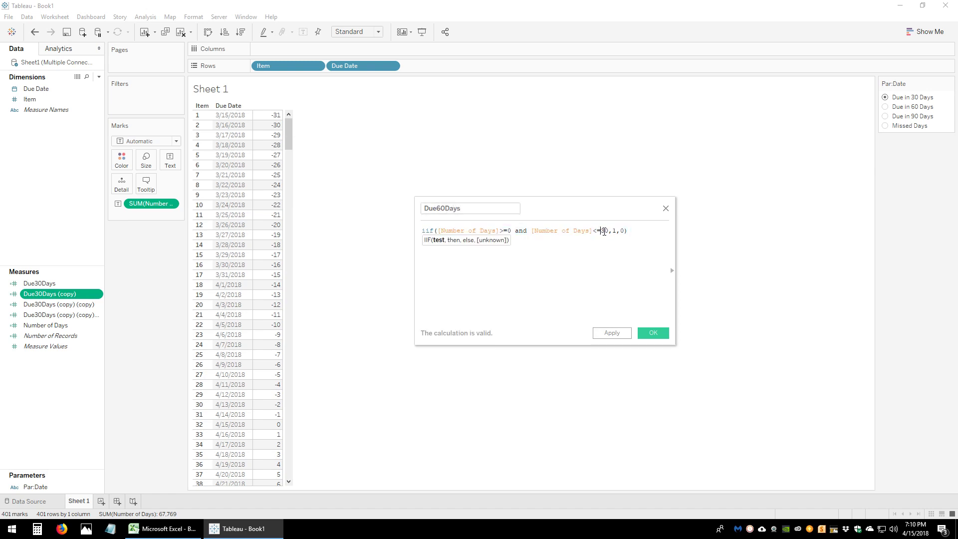
text(6)
click(654, 333)
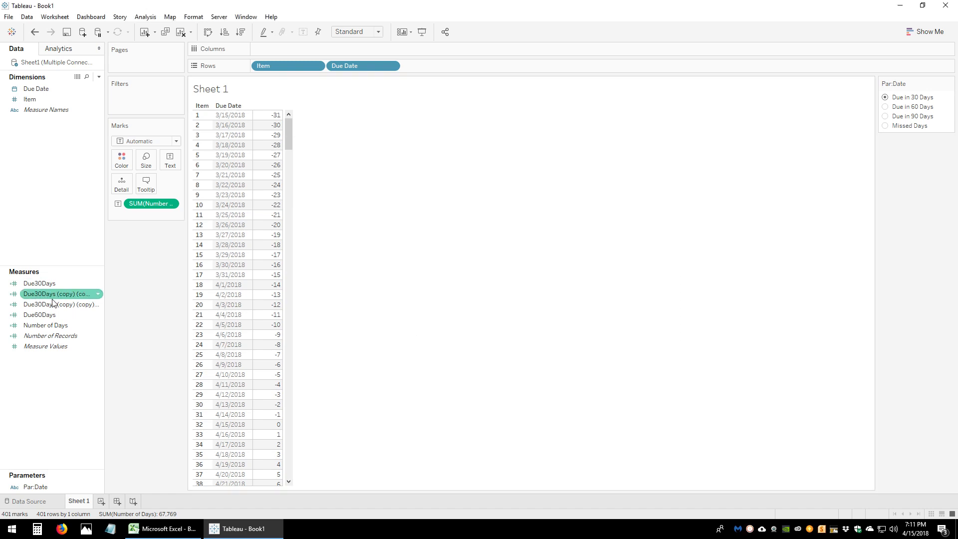
Step: Rename the second Due30Days copy as Due90Days and set the upper limit in its formula to 90
right_click(59, 296)
click(97, 353)
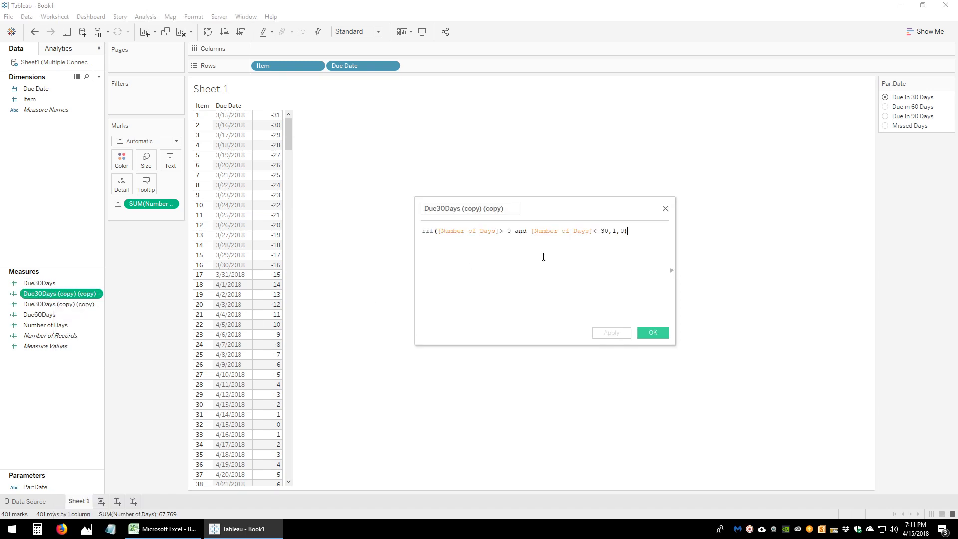
drag(508, 210, 437, 211)
text(90Days)
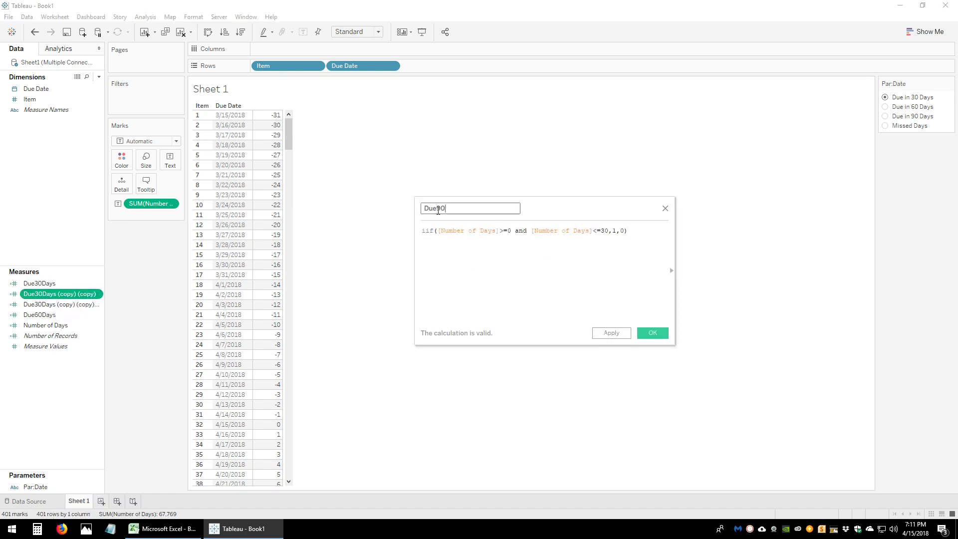
click(564, 243)
key(ctrl+a)
click(602, 231)
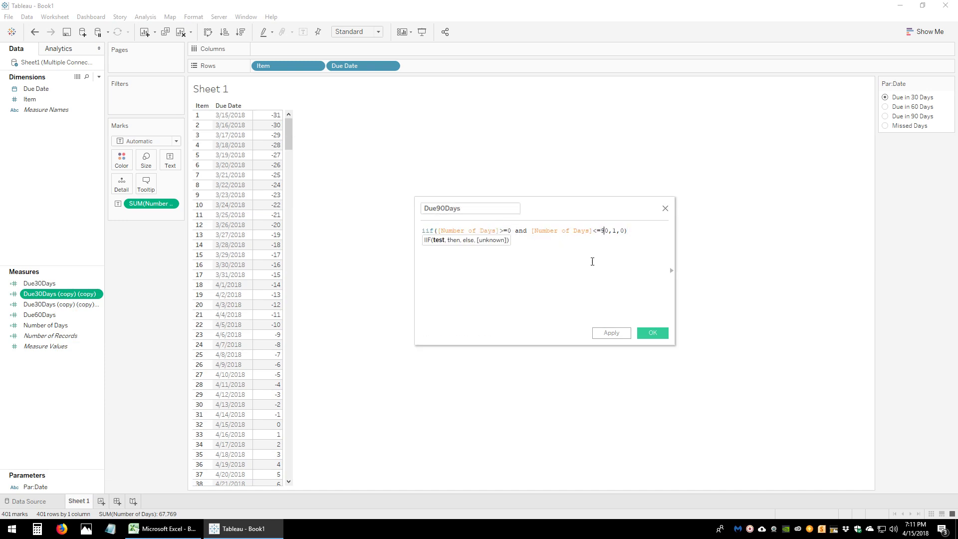
text(9)
click(640, 332)
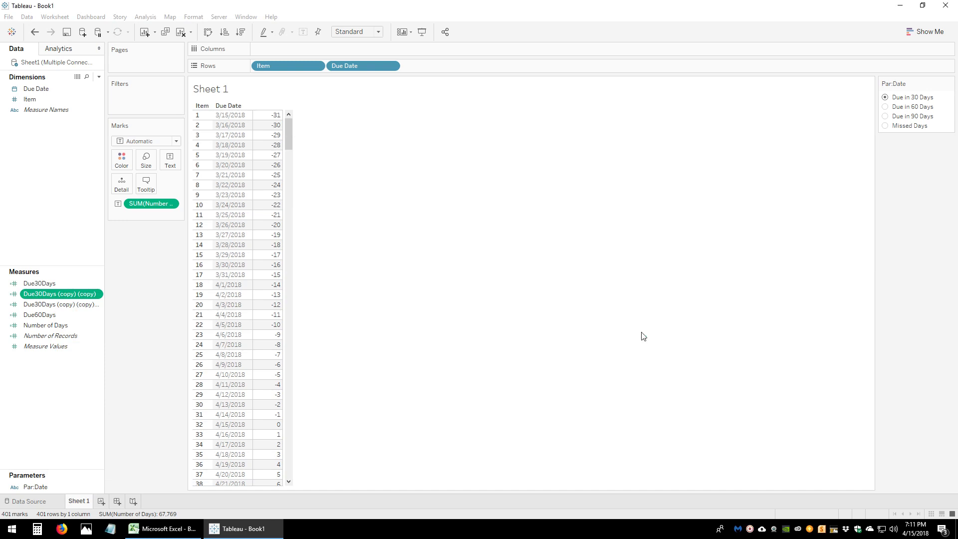
Step: Rename the remaining Due30Days copy as Missed Days and change its formula to iif([Number of Days]<=-1,1,0)
right_click(62, 297)
click(99, 350)
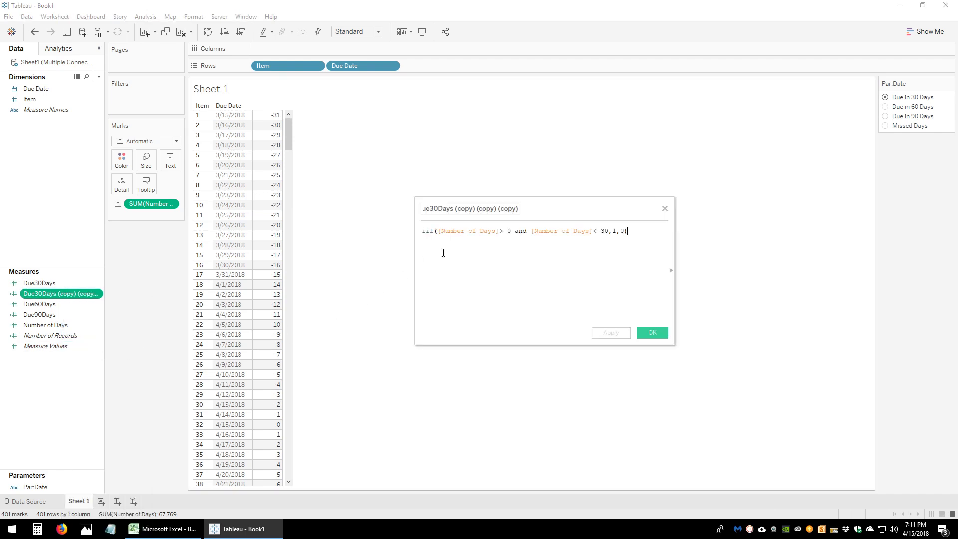
click(472, 209)
text(Missed Days)
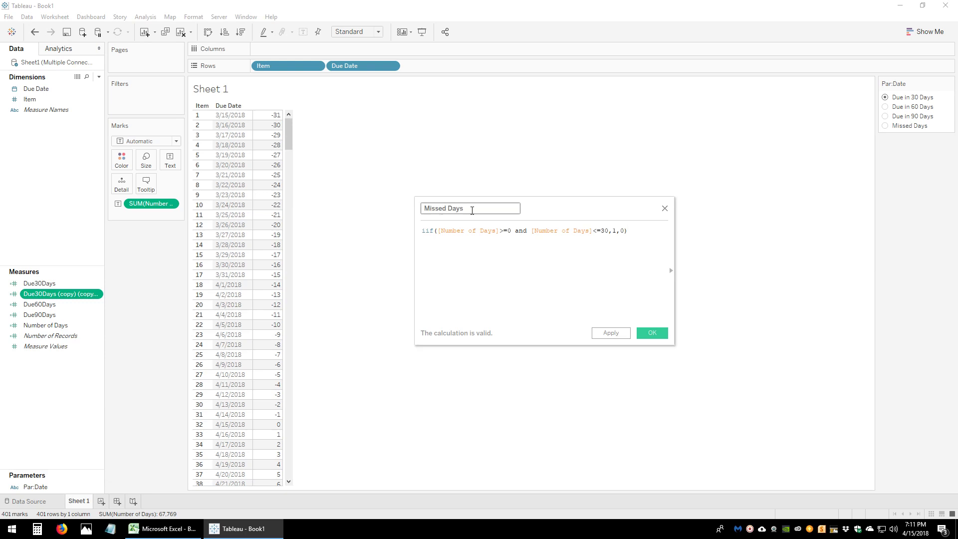
key(Tab)
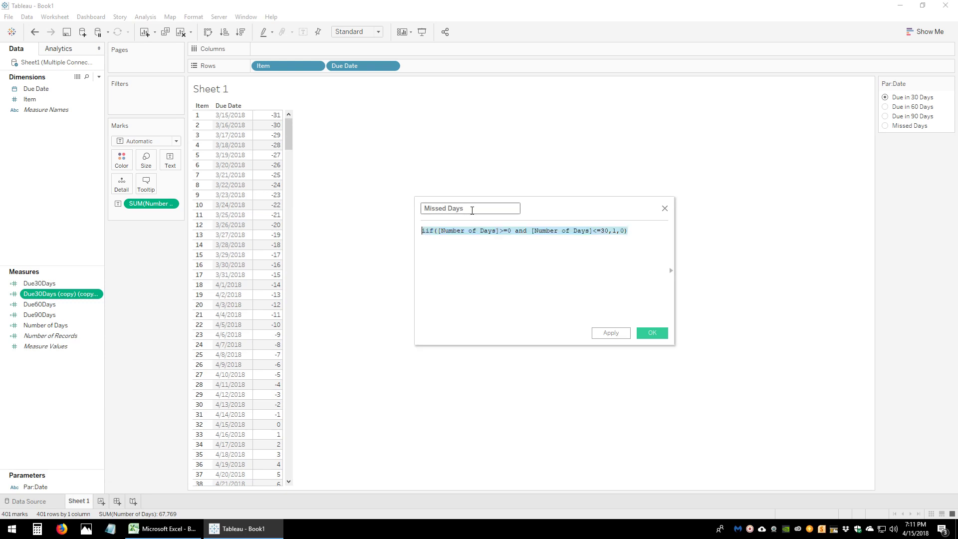
click(494, 231)
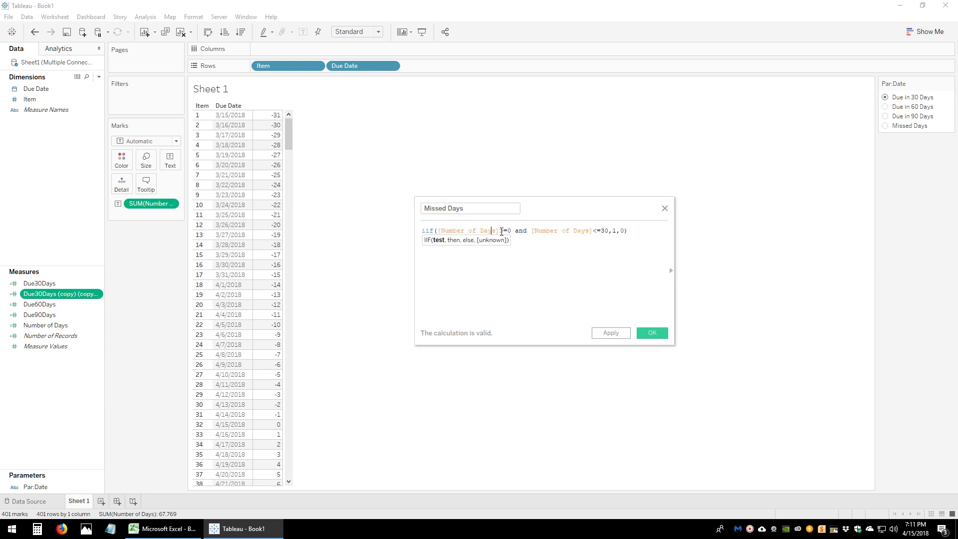
drag(501, 231, 607, 231)
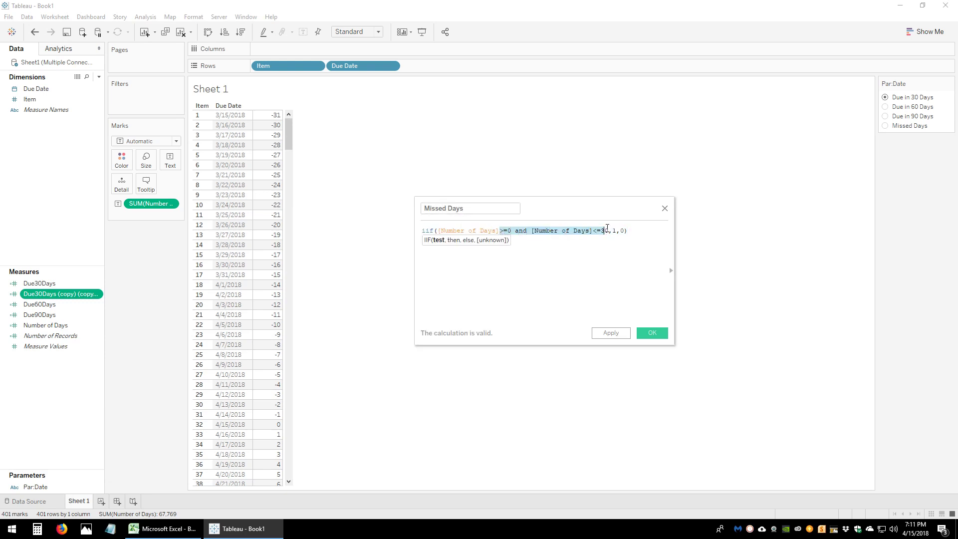
key(BackSpace)
text(<)
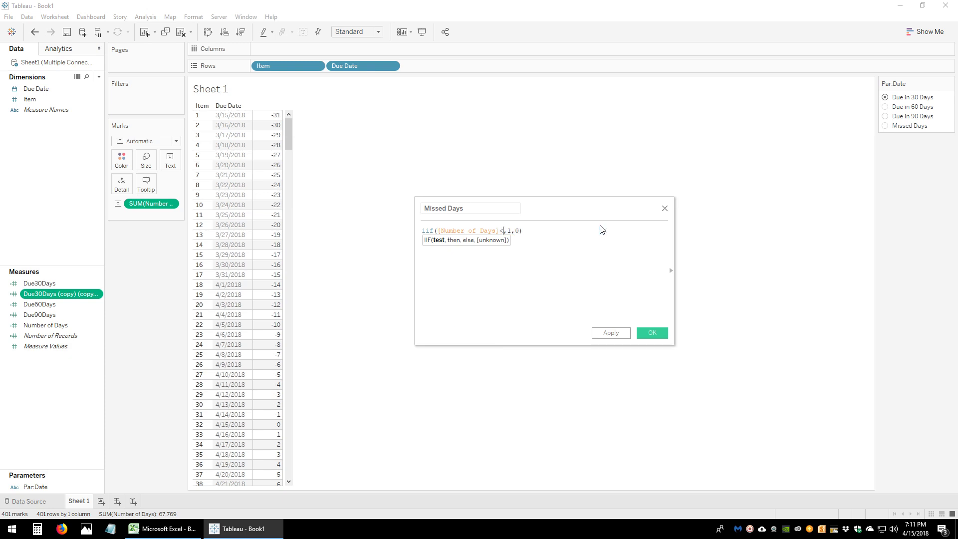
text(=-1)
drag(515, 230, 507, 230)
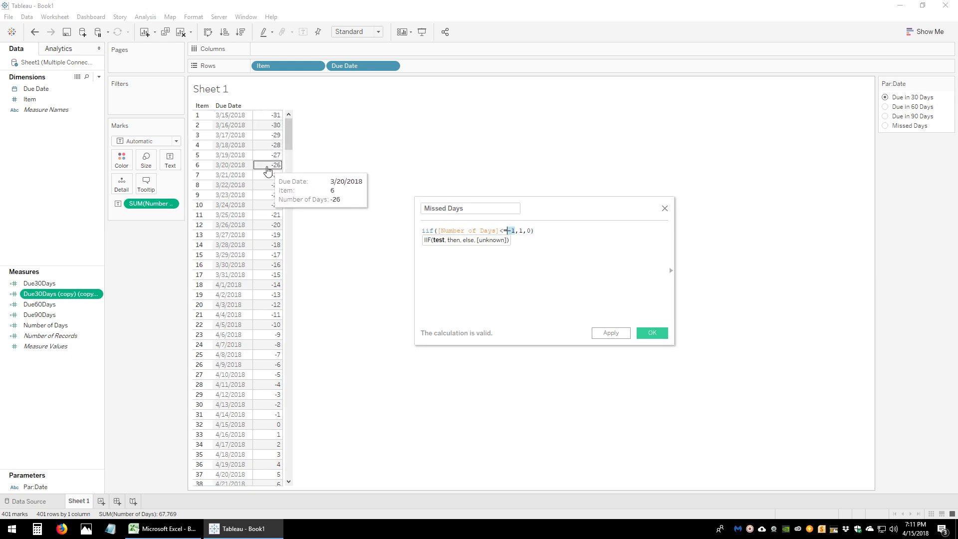
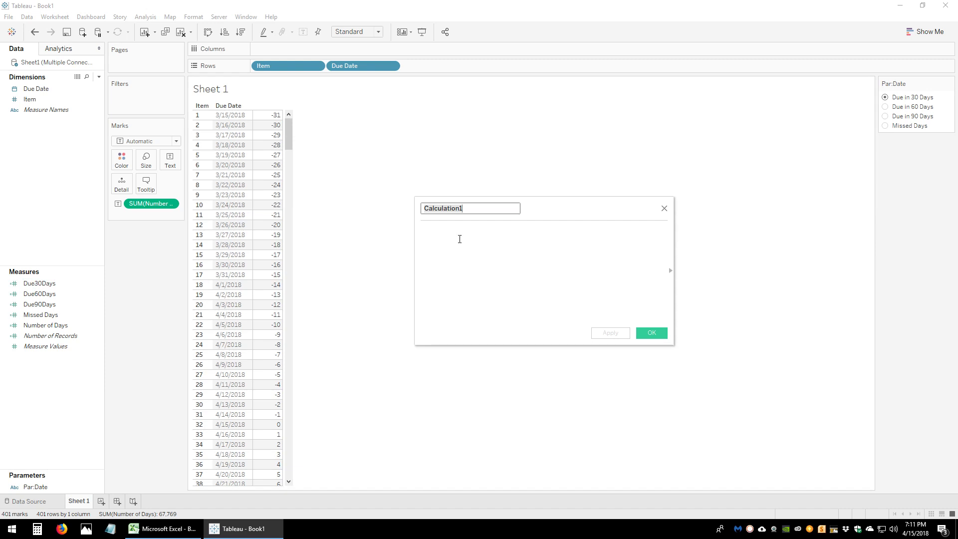
Step: Name the new calculated field DaysFilter and begin its formula with case [Par:Date]
text(DaysFilter)
key(Tab)
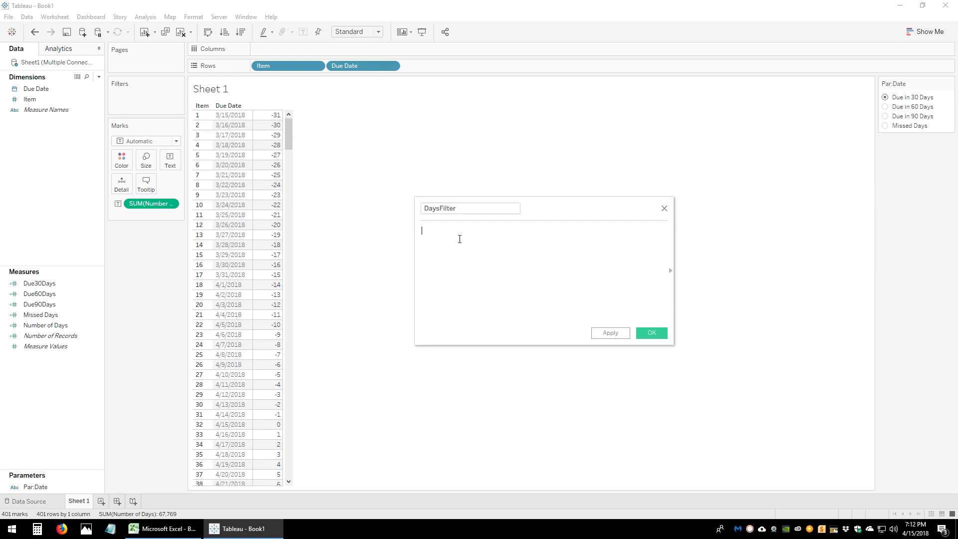
text(case par)
key(Return)
key(Return)
Step: Add the branch when "Due in 30 Days" then [Due30Days] to the DaysFilter formula
text(when ")
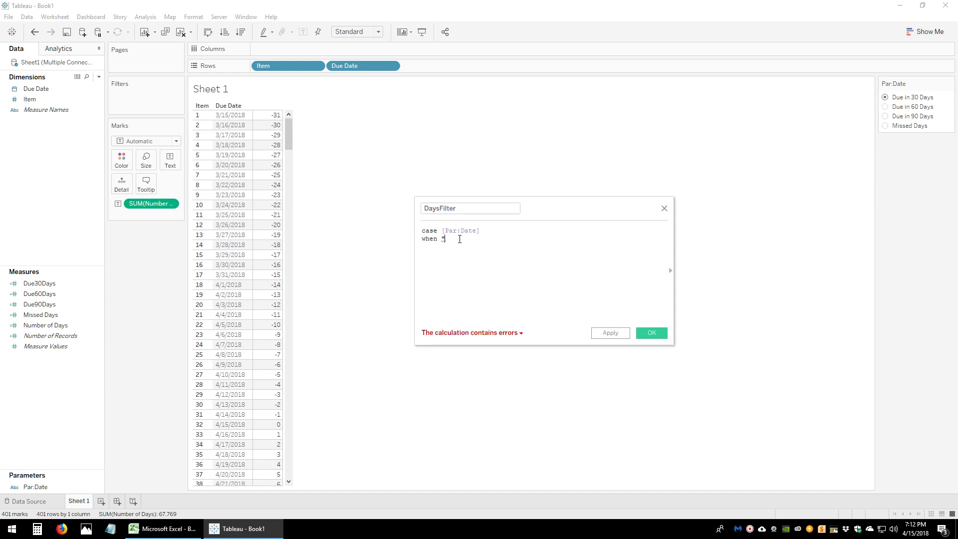
text(Due30Da)
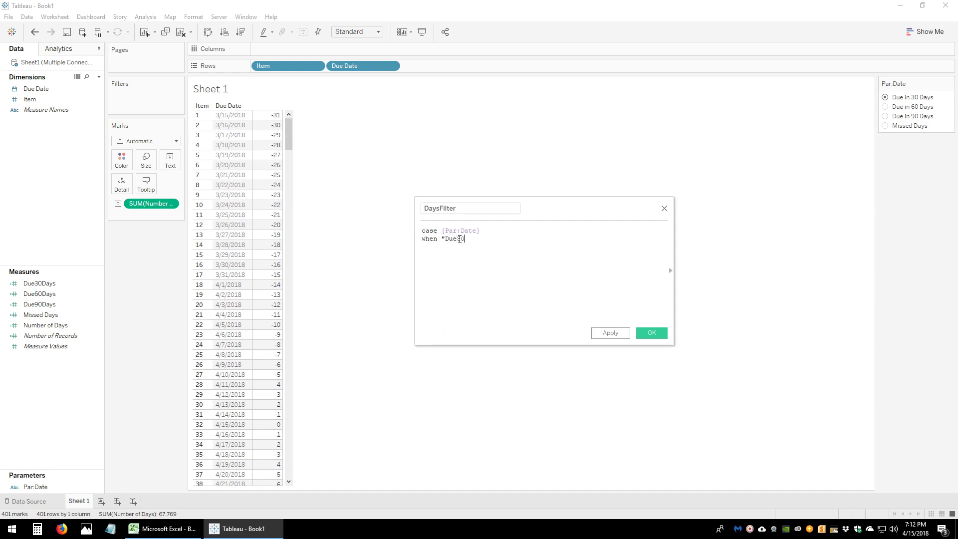
key(BackSpace)
key(BackSpace)
key(BackSpace)
text(in 30 Days")
text( then)
text( [Due)
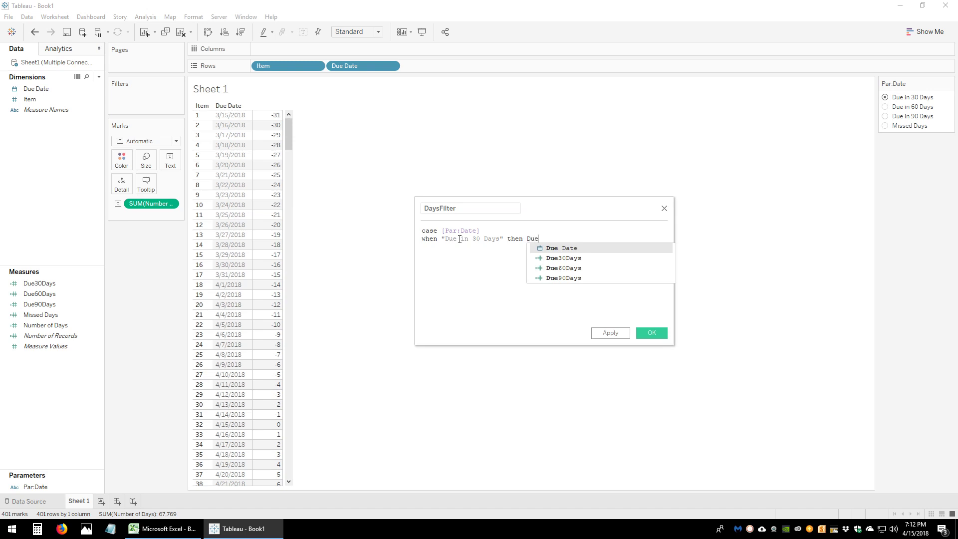
text(30)
key(Return)
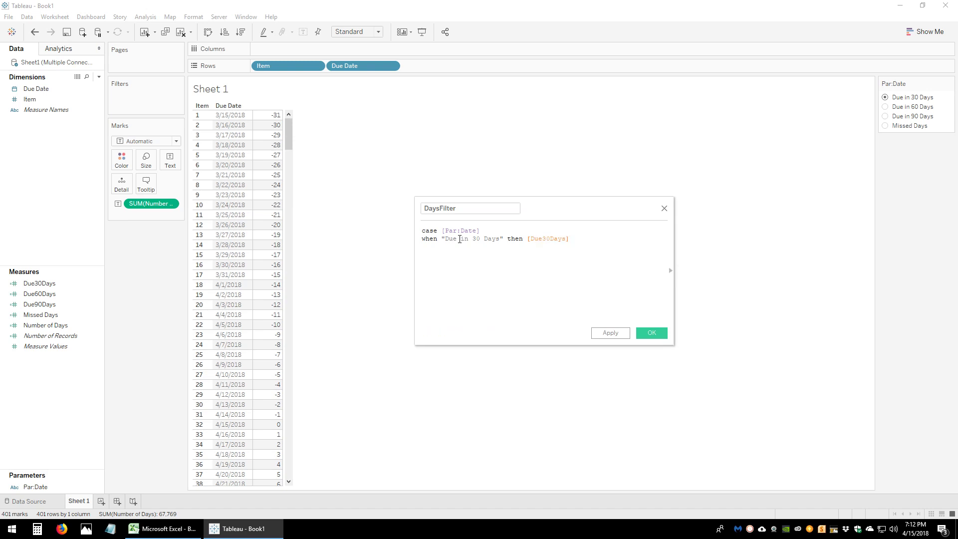
Step: Add DaysFilter branches returning [Due60Days] for "Due in 60 Days" and [Due90Days] for "Due in 90 Days"
key(Return)
text(when ")
text(Due i)
text(n 60 Days" then)
text( [Due)
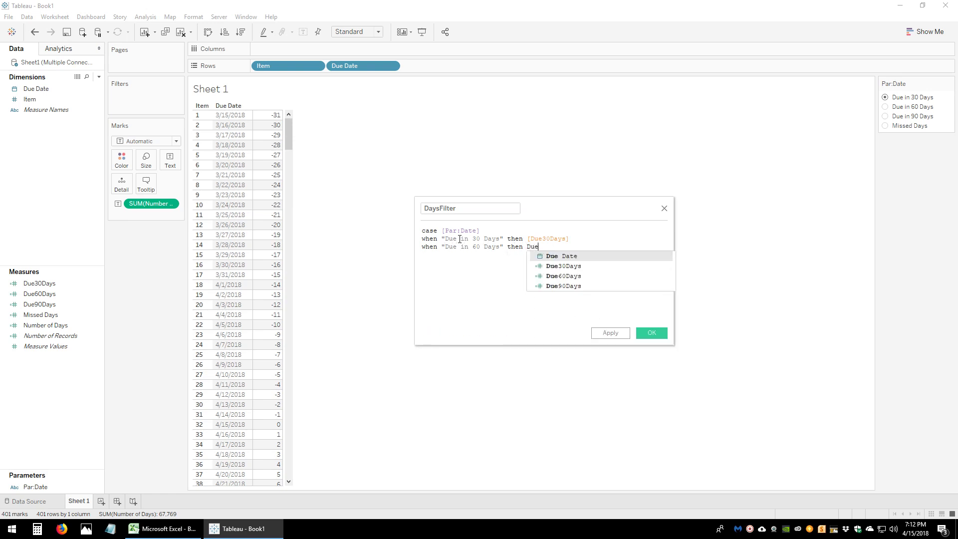
text(60)
key(Return)
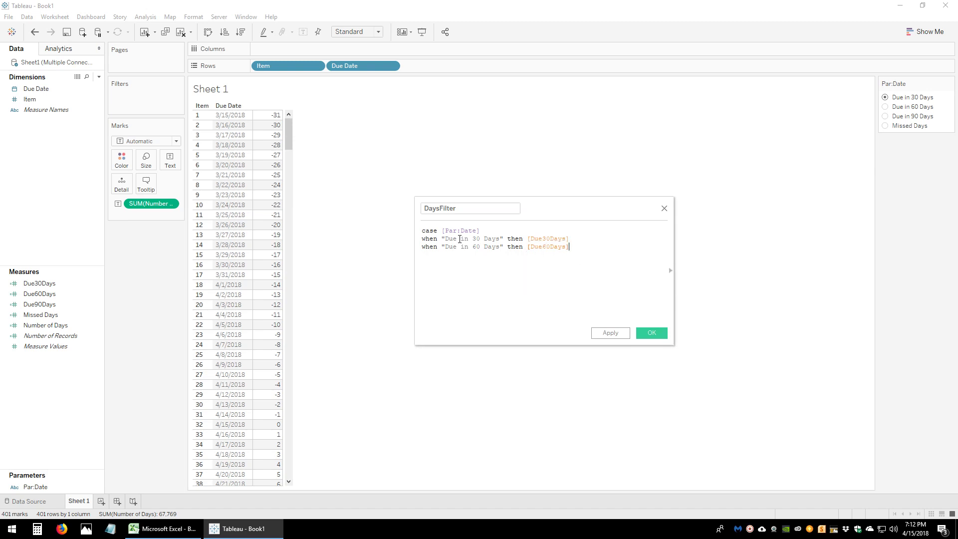
key(Return)
text(when "Due in 90 Days" then [Due90)
key(Return)
Step: Add the branch when "Missed Days" then [Missed Days], close the case statement with END, and save DaysFilter
key(Return)
text(when ")
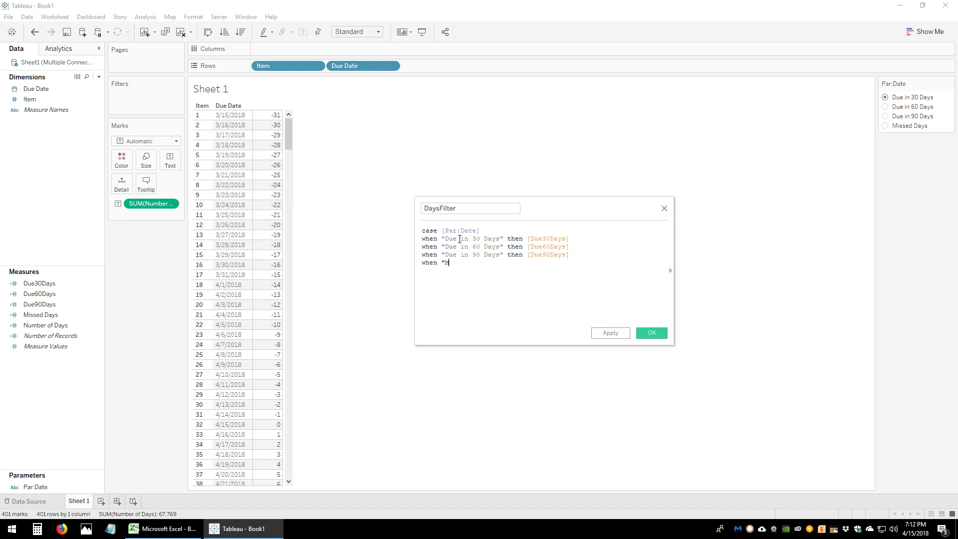
text(Miised)
key(BackSpace)
key(BackSpace)
key(BackSpace)
text(ssed Days" then [Miss)
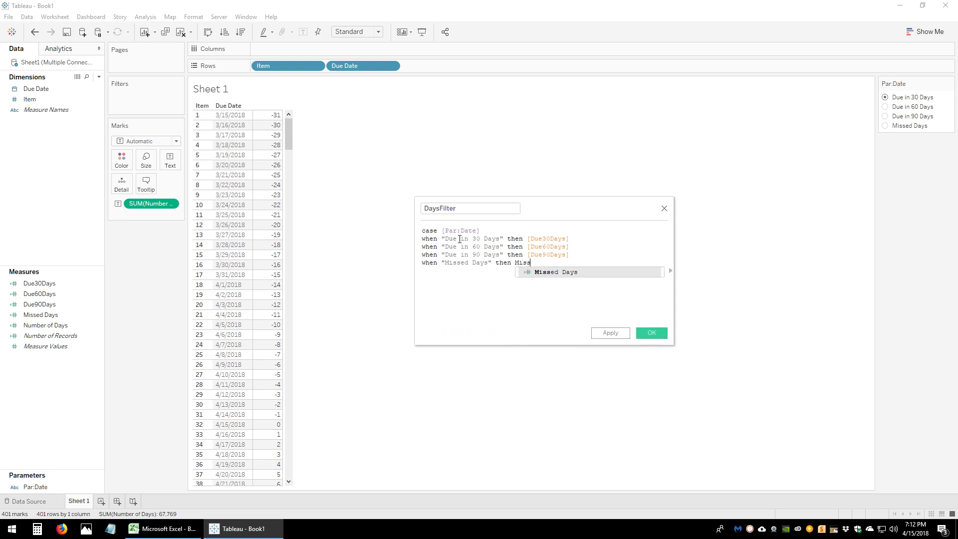
key(Return)
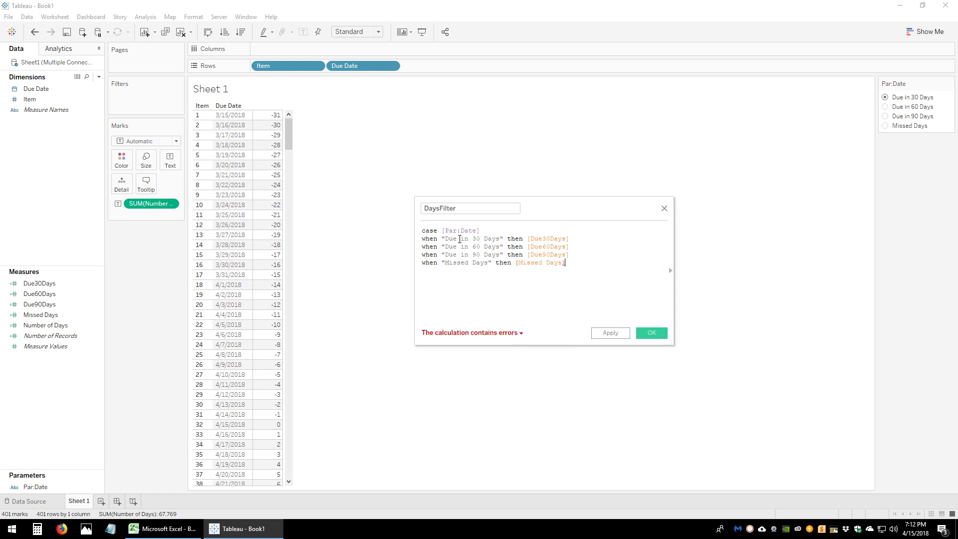
key(Return)
key(Return)
text(END)
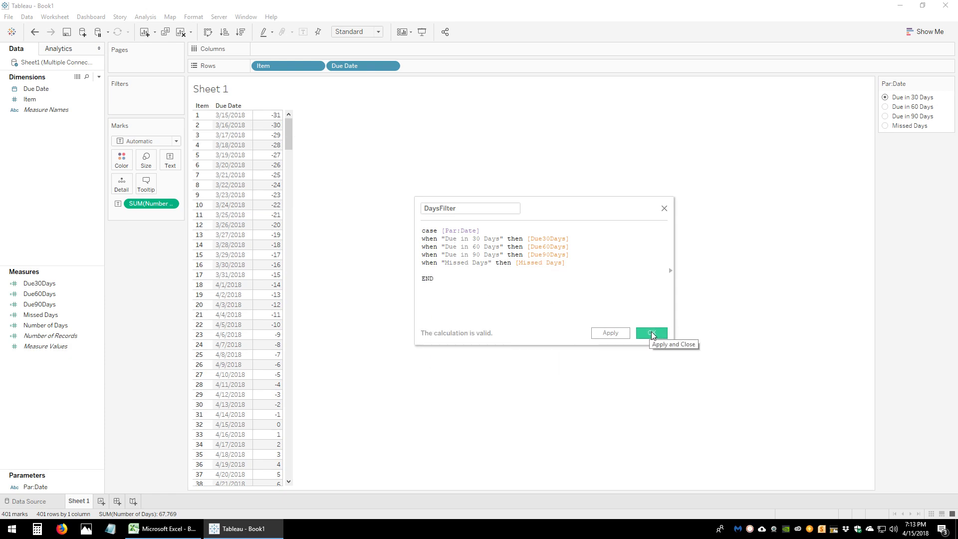
click(651, 334)
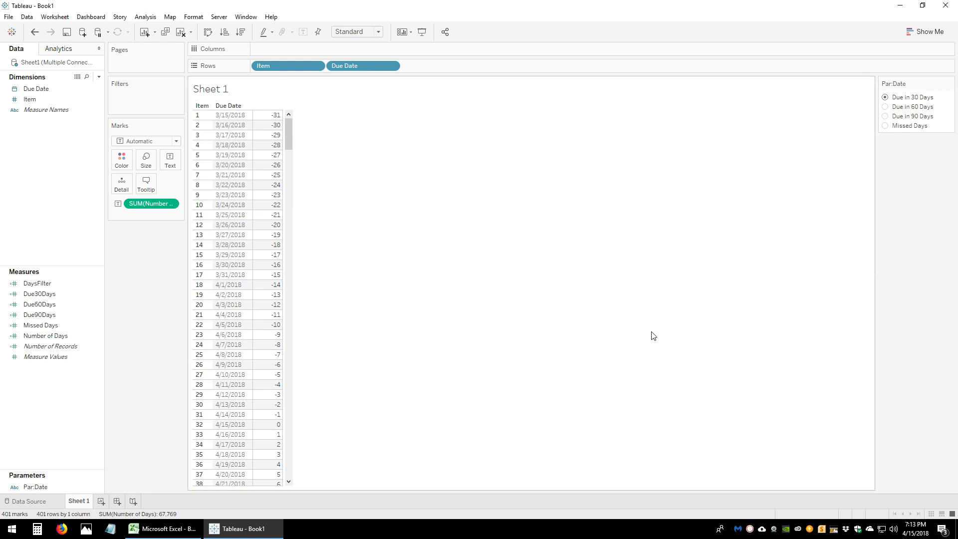
click(36, 286)
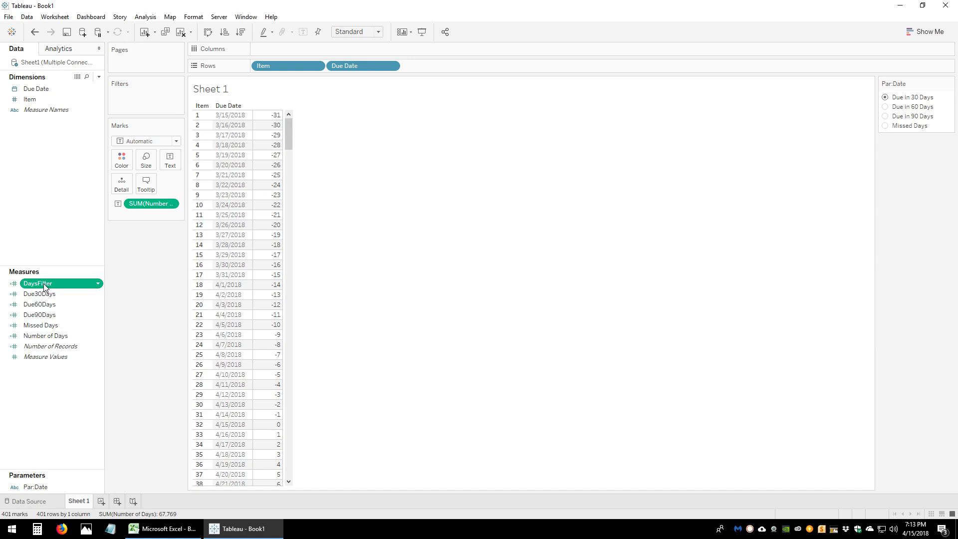
drag(43, 287, 130, 103)
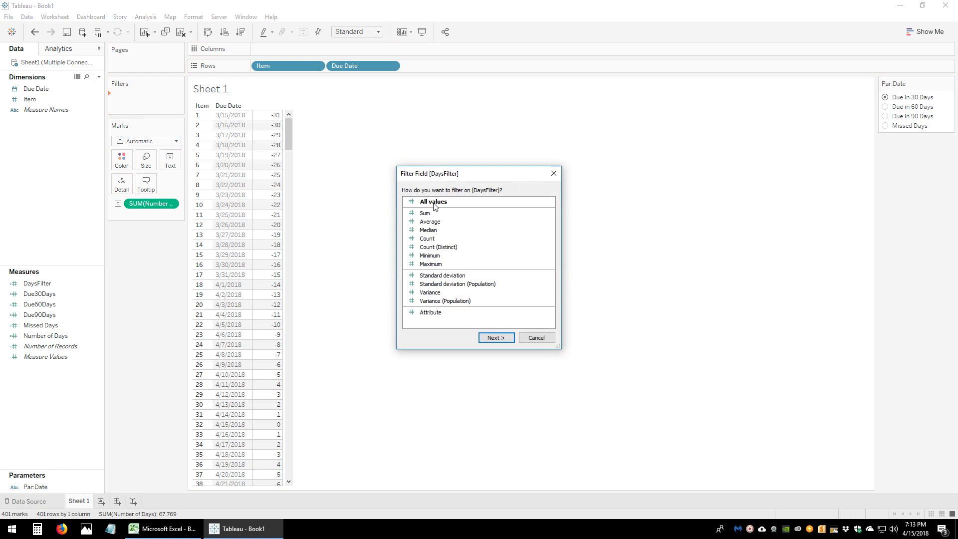
click(554, 174)
Step: Open the Due30Days calculation, examine its IIF test, then and else values, and close it unchanged
right_click(68, 292)
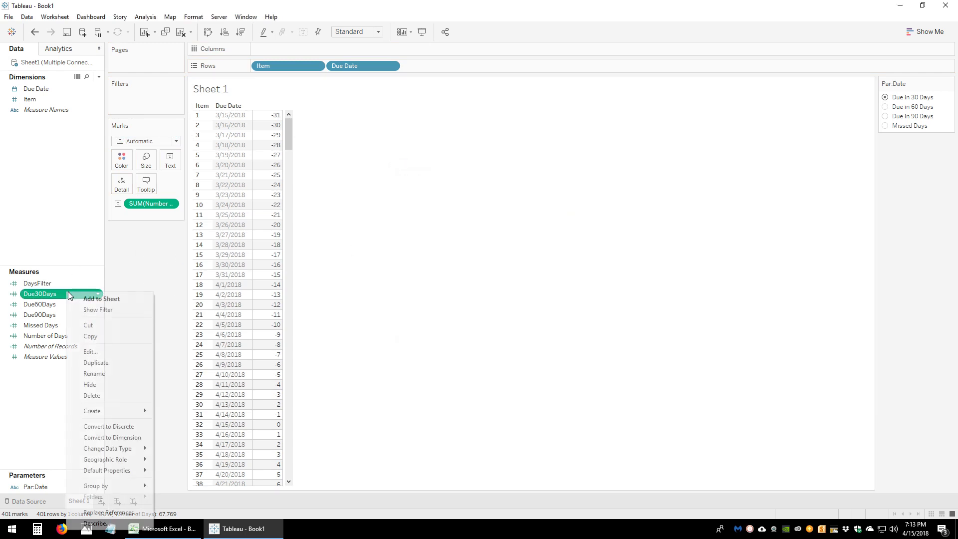
click(111, 349)
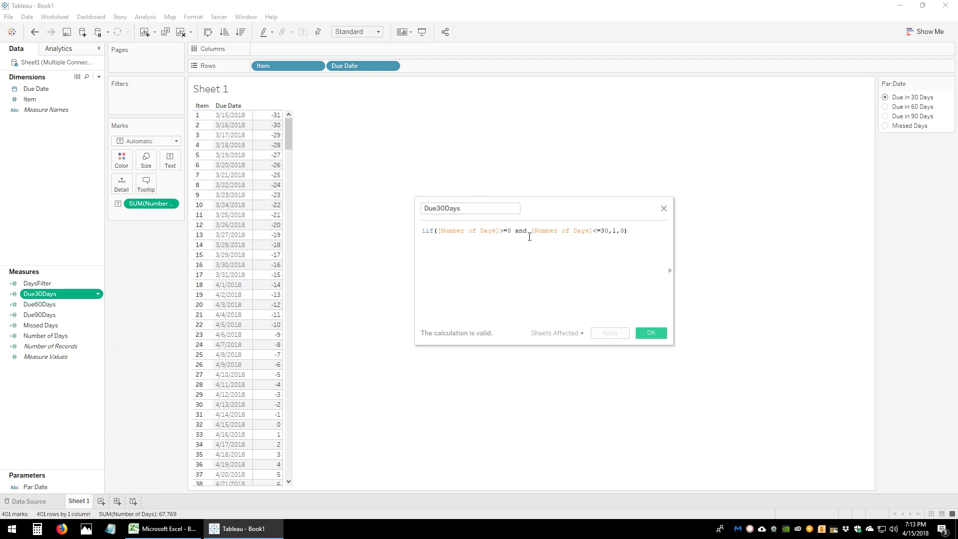
drag(426, 231, 593, 231)
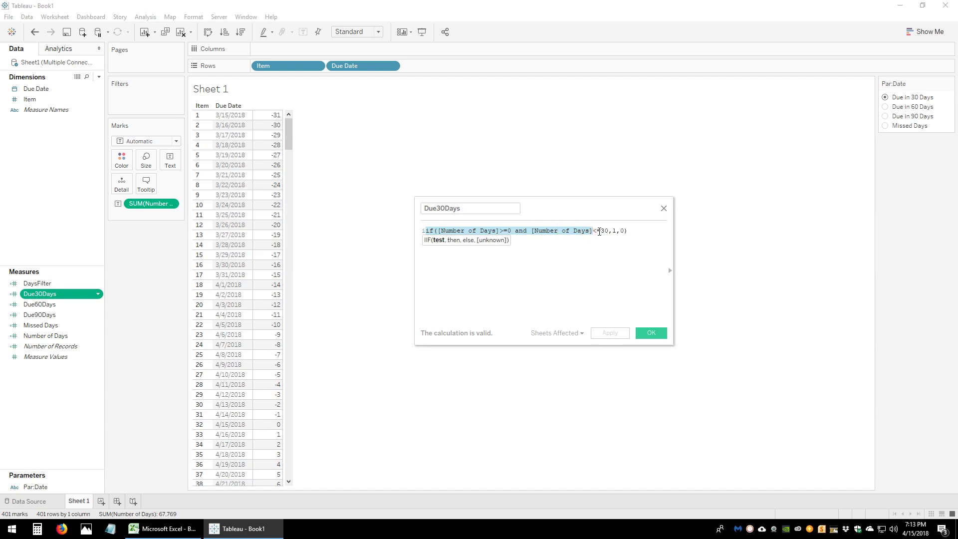
click(617, 231)
click(622, 231)
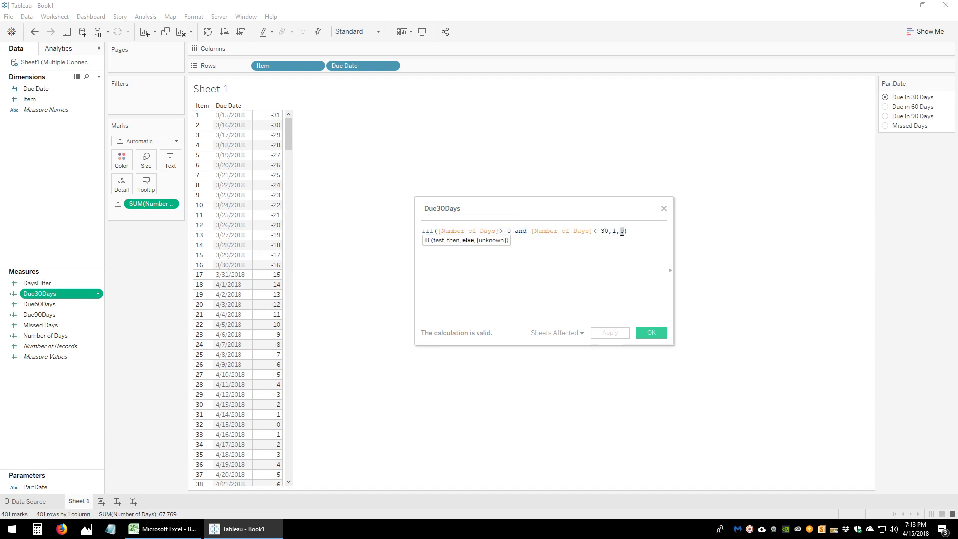
click(664, 208)
Step: Filter the sheet on the Sum of DaysFilter with a value range from 1 to 1
click(45, 284)
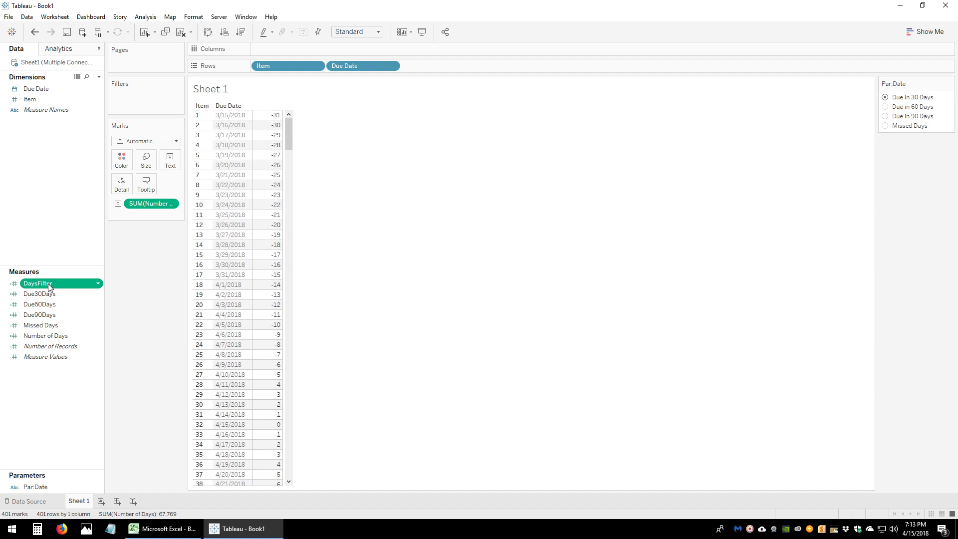
drag(50, 288, 130, 103)
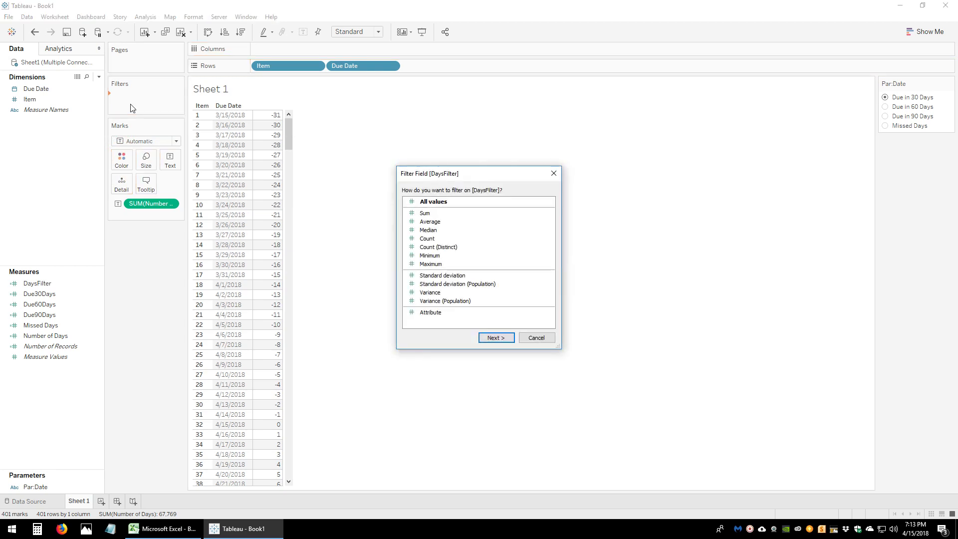
double_click(429, 214)
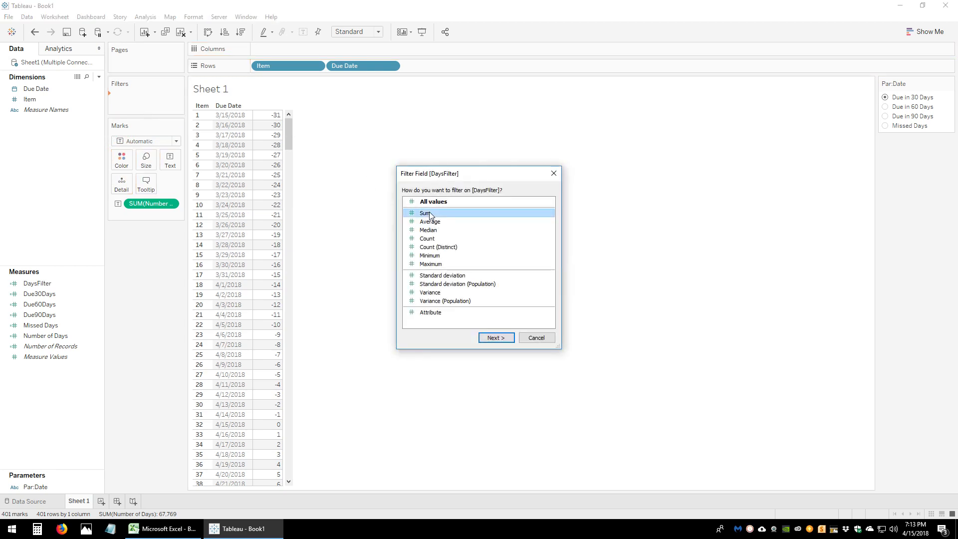
drag(369, 274, 624, 278)
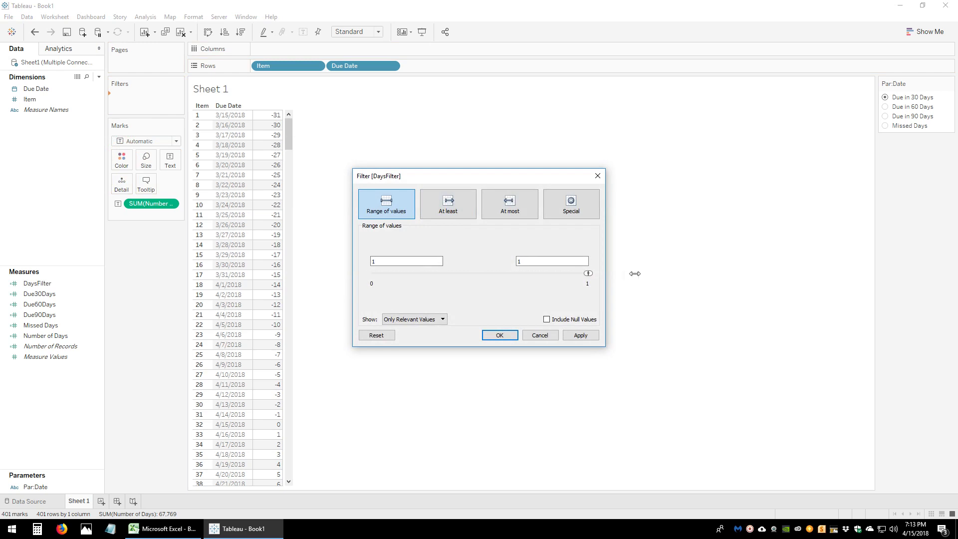
click(579, 336)
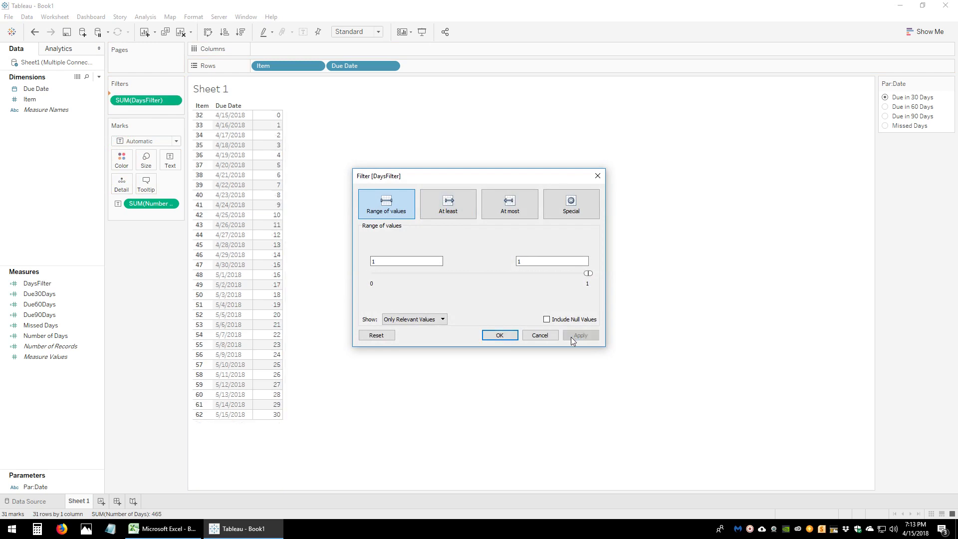
click(498, 336)
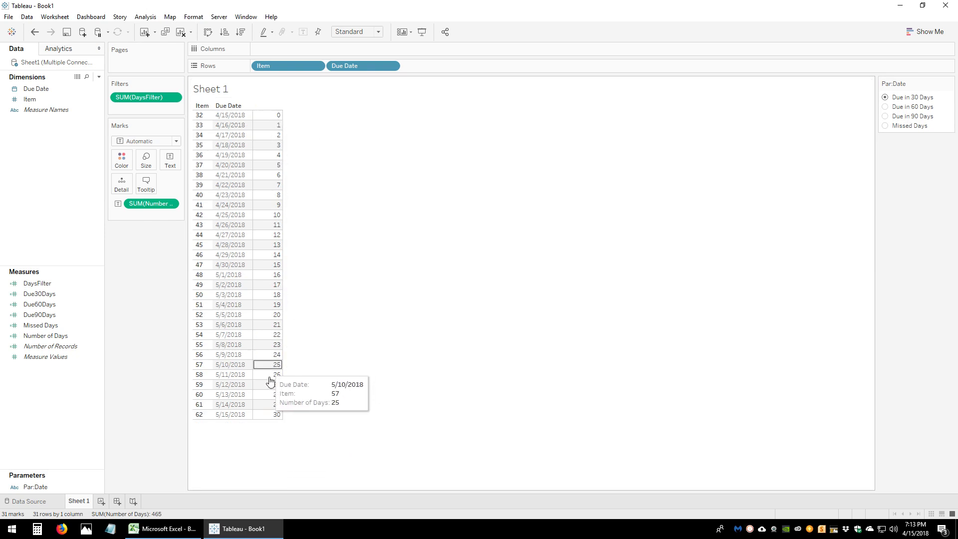
Step: Test Par:Date with Due in 60 Days, Due in 90 Days and Missed Days, examining the listed items for each
click(886, 107)
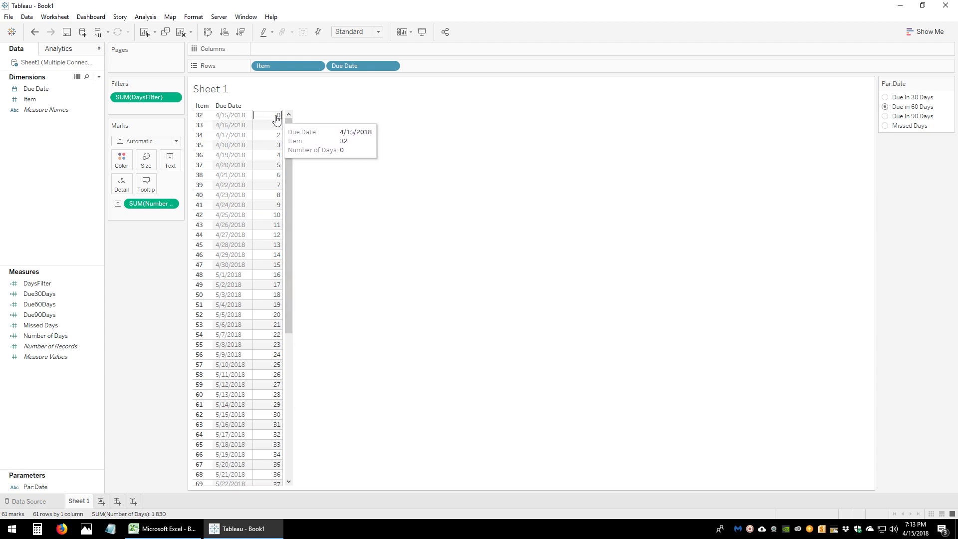
drag(289, 146, 291, 363)
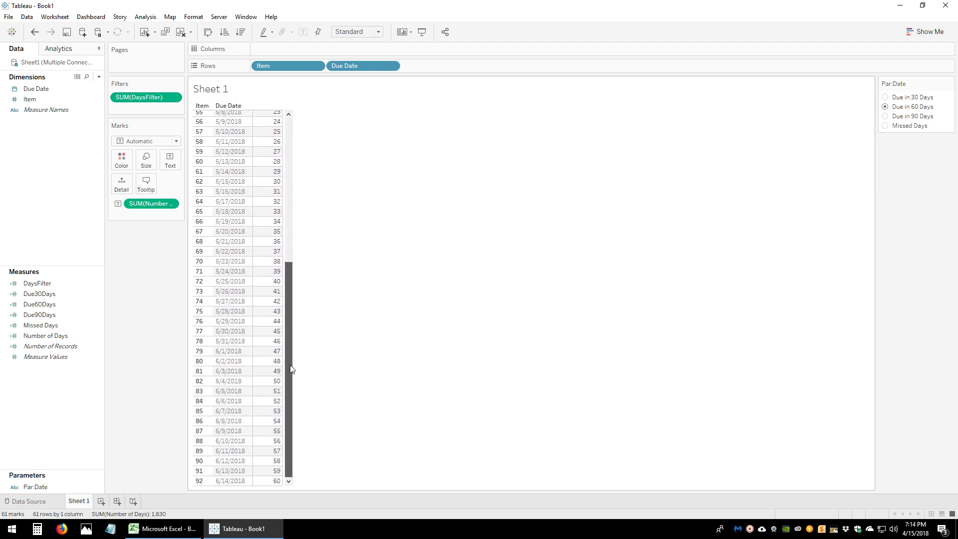
drag(288, 301, 299, 129)
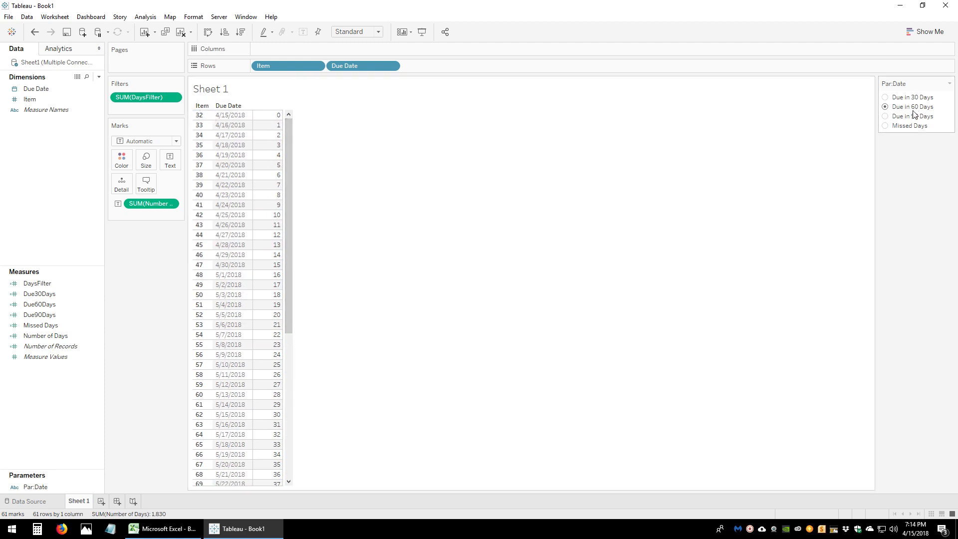
click(886, 116)
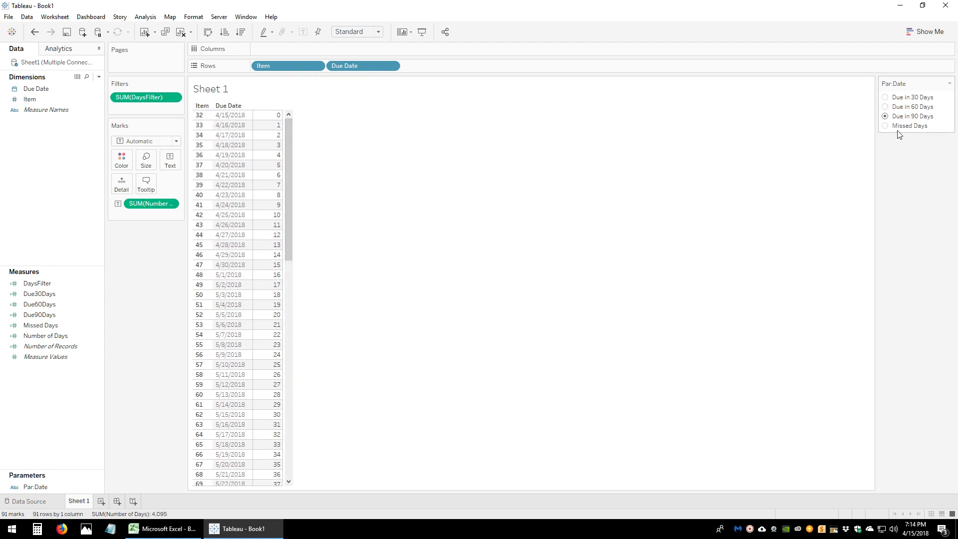
drag(294, 155, 289, 350)
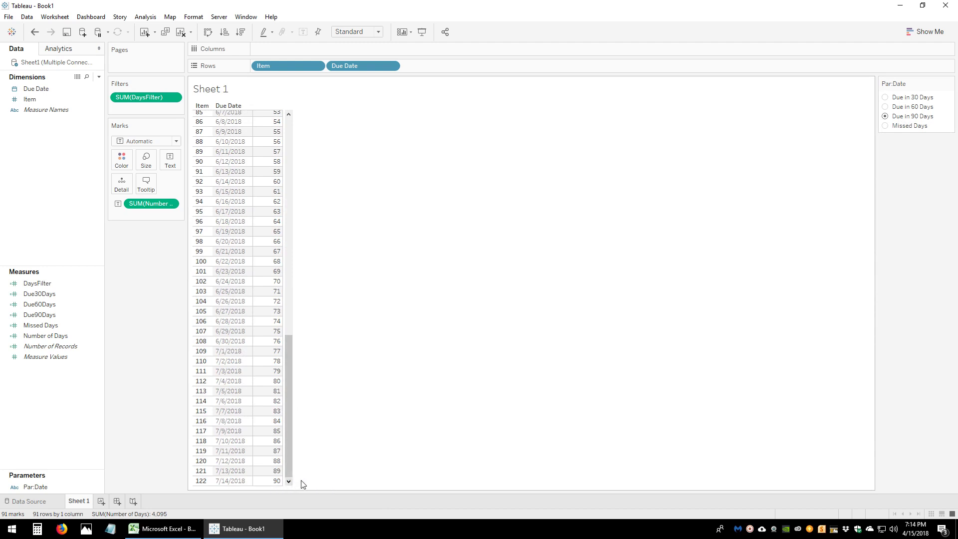
click(886, 127)
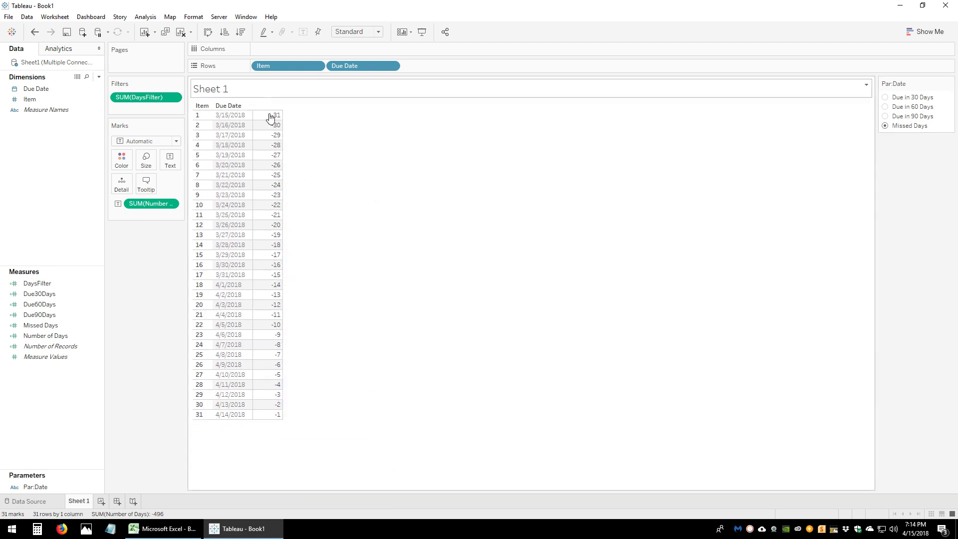
Step: Cycle Par:Date through Due in 30 Days, Due in 60 Days and Due in 90 Days, ending on Missed Days
click(886, 96)
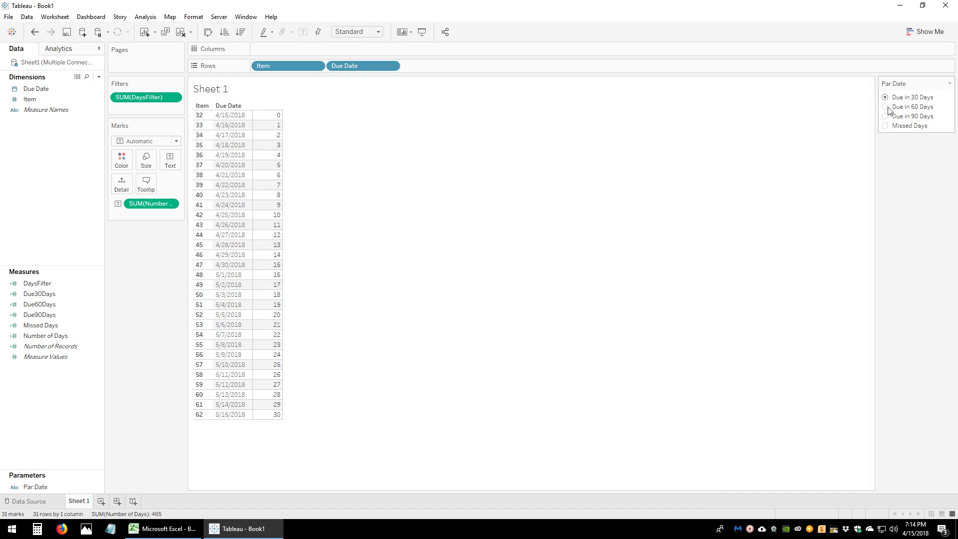
click(887, 107)
click(886, 115)
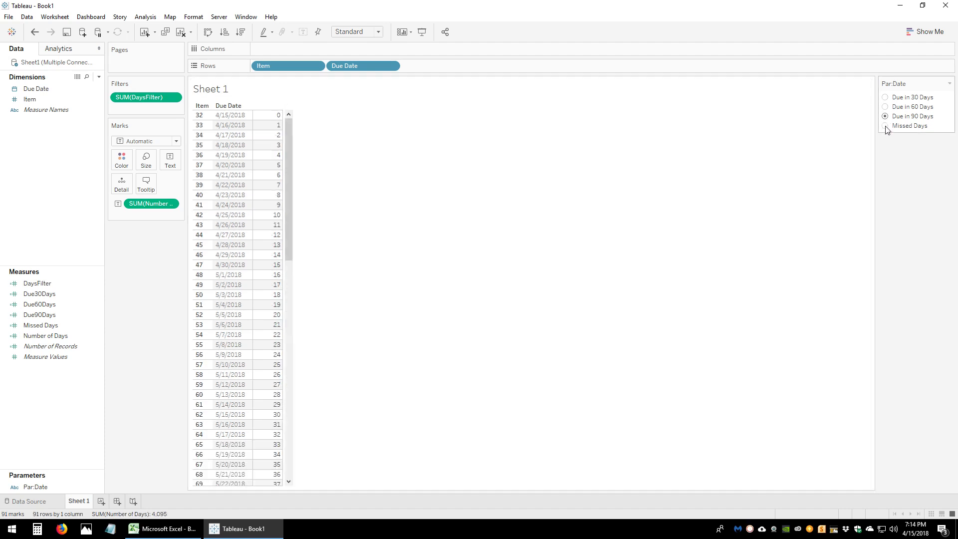
click(887, 127)
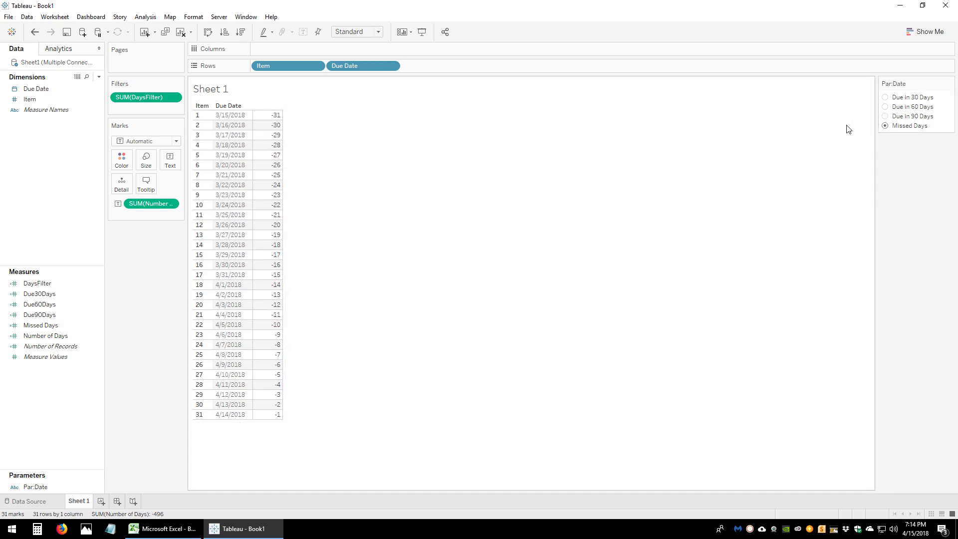
Step: Restore the Tableau window to a smaller size, minimize the Excel workbook, and reposition Tableau to uncover the desktop text
double_click(670, 12)
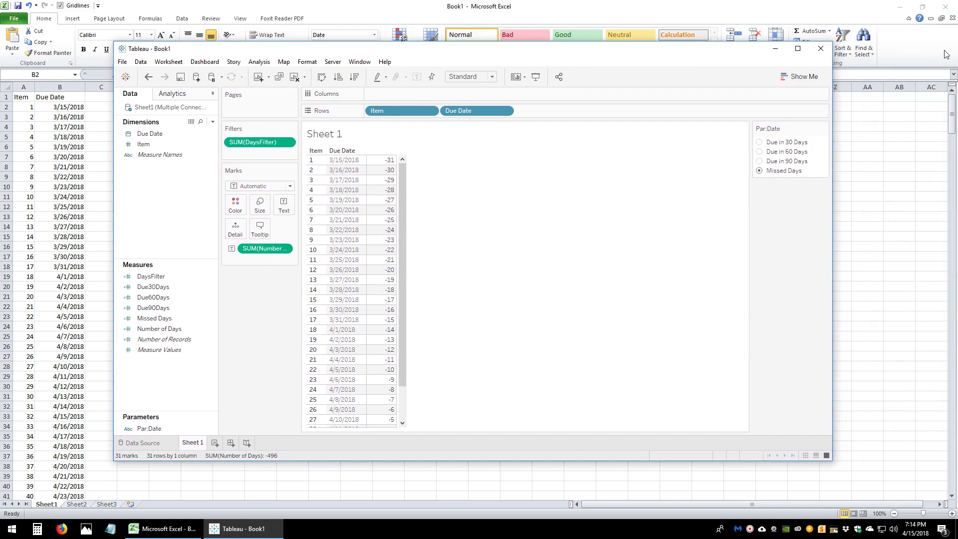
click(899, 7)
drag(690, 52, 674, 40)
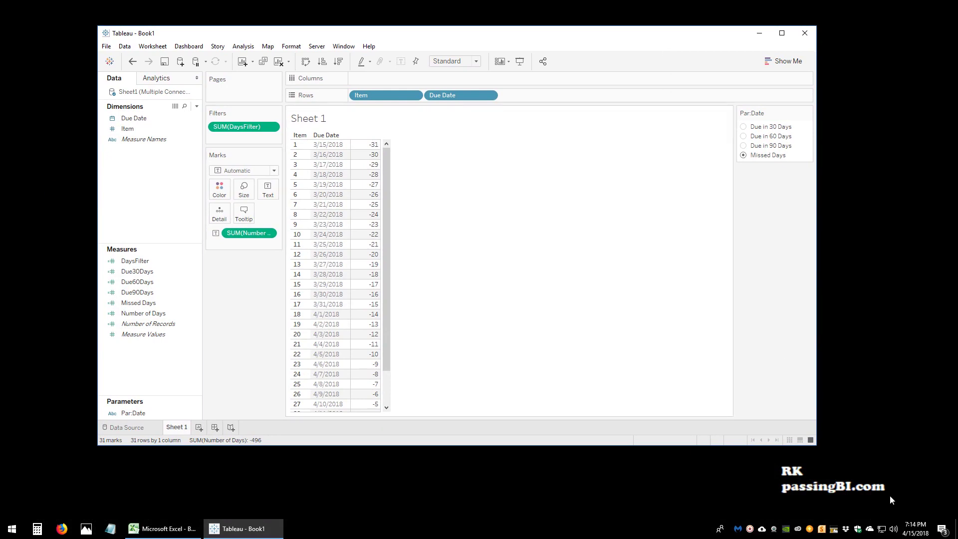
click(813, 489)
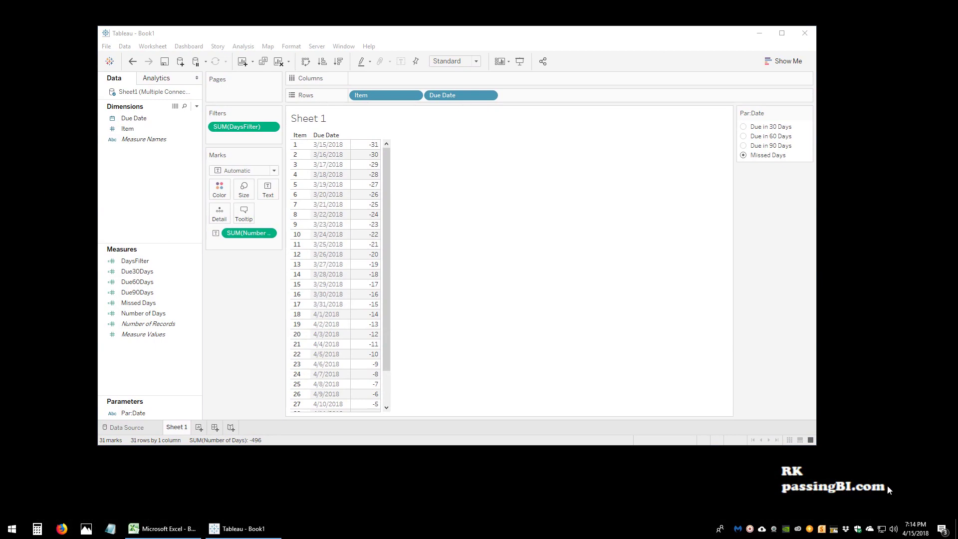